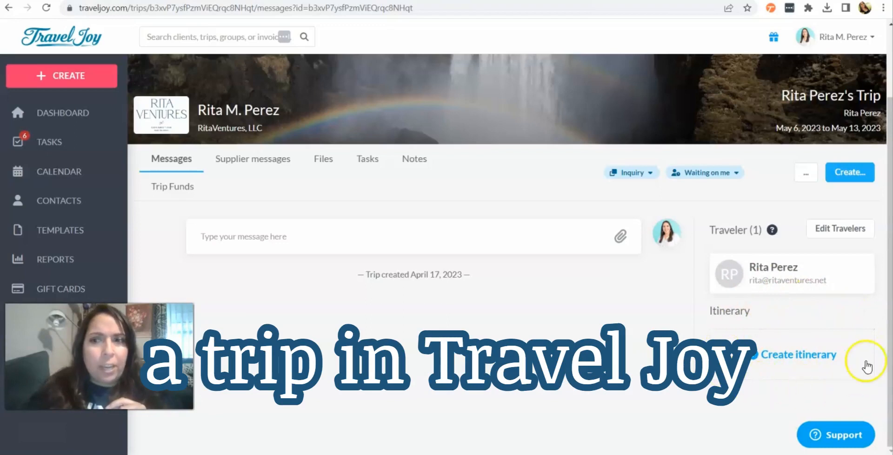
Step: Create a new itinerary for the trip
left_click(763, 356)
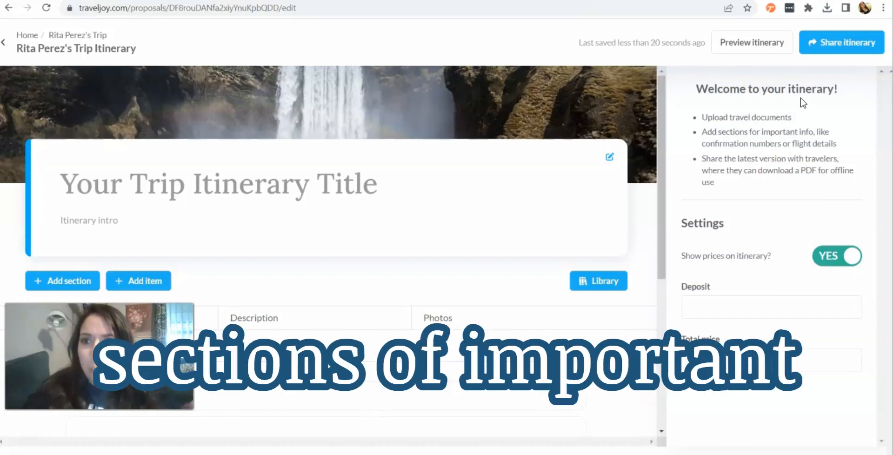
left_click(551, 179)
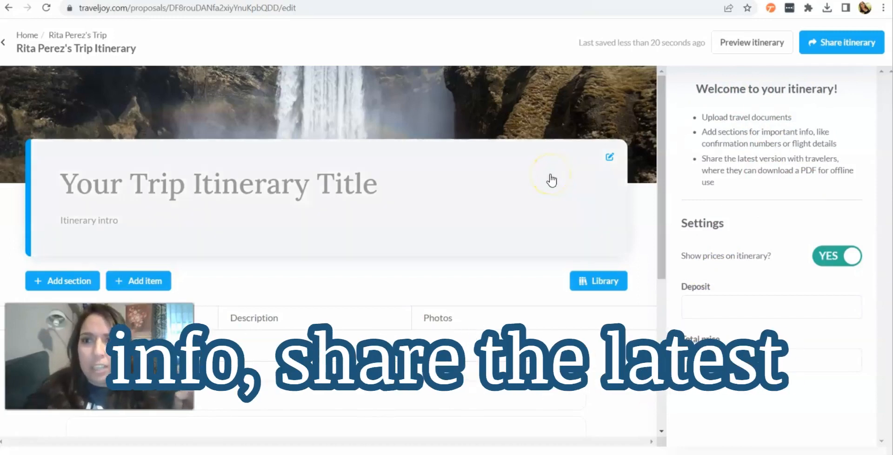
scroll(551, 179, "down", 3)
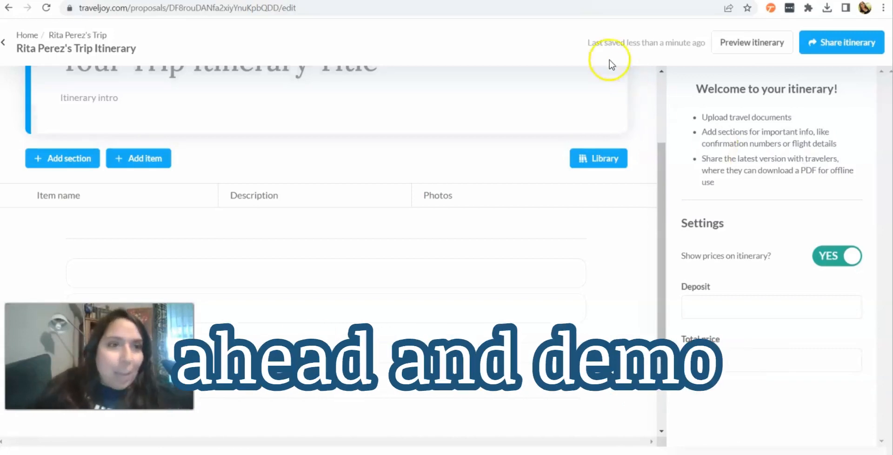
Step: Add a new itinerary section and set its date to May 6, 2023
left_click(75, 160)
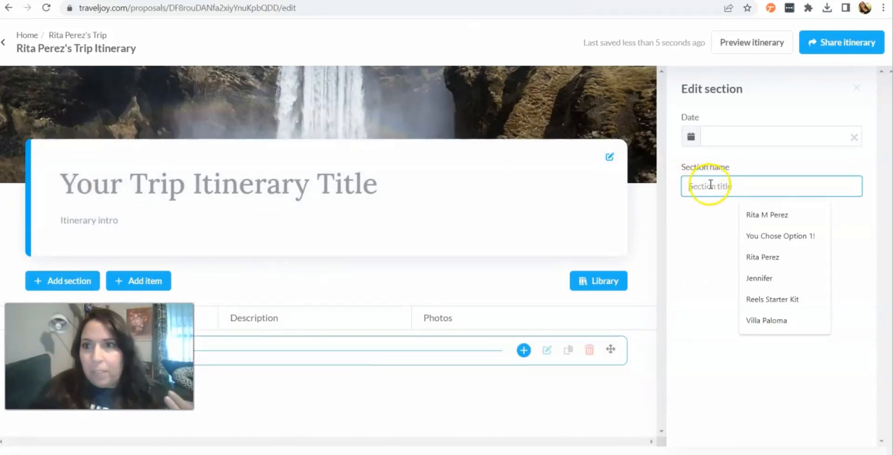
left_click(697, 142)
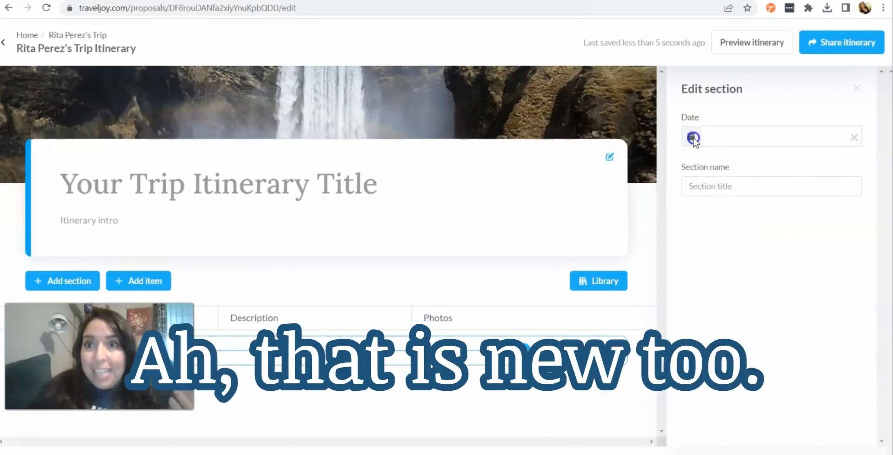
left_click(693, 138)
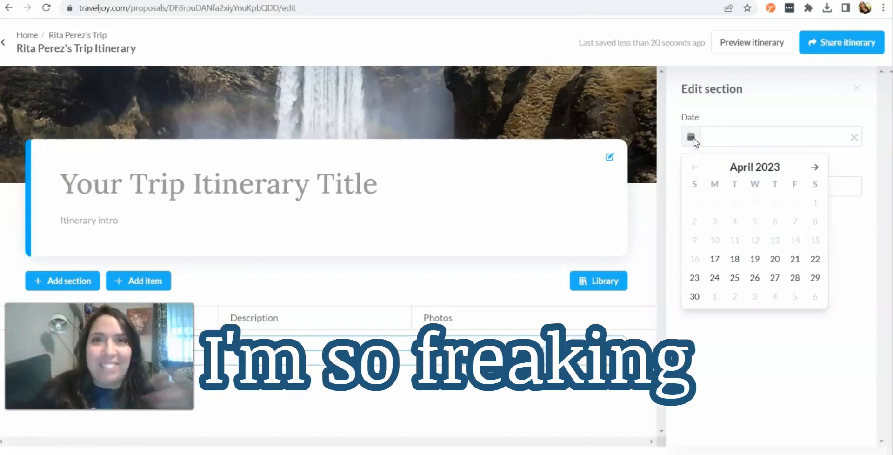
left_click(815, 167)
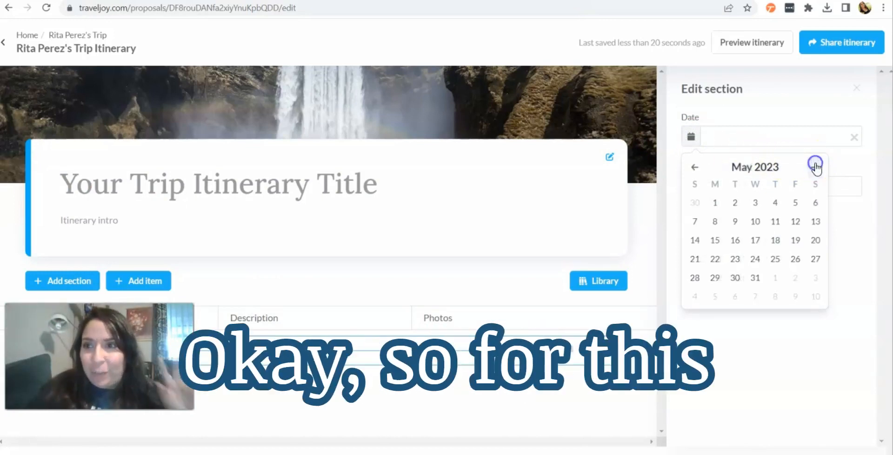
left_click(815, 201)
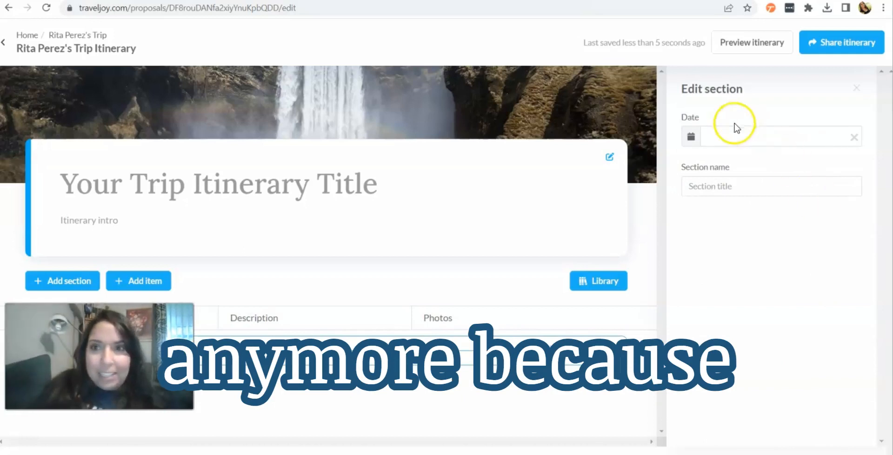
left_click(710, 135)
left_click(691, 137)
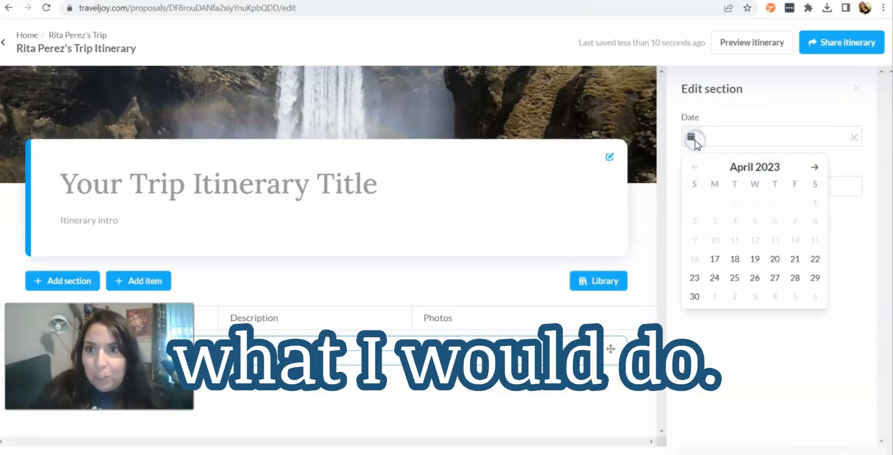
left_click(815, 166)
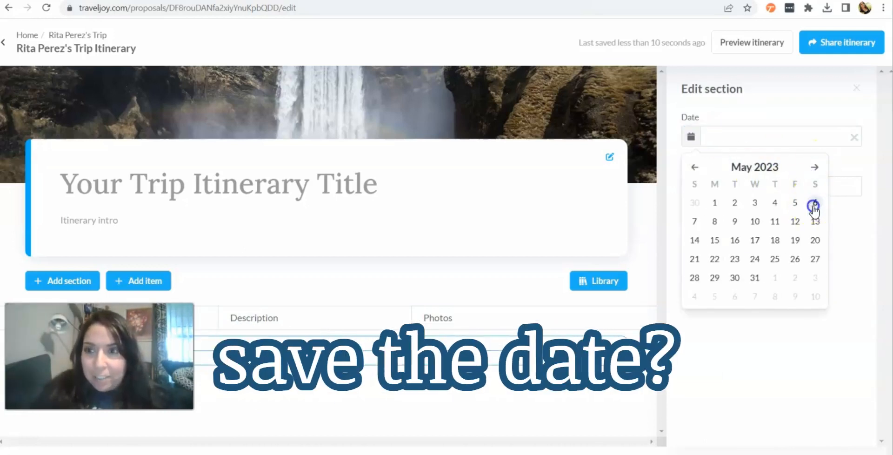
left_click(815, 203)
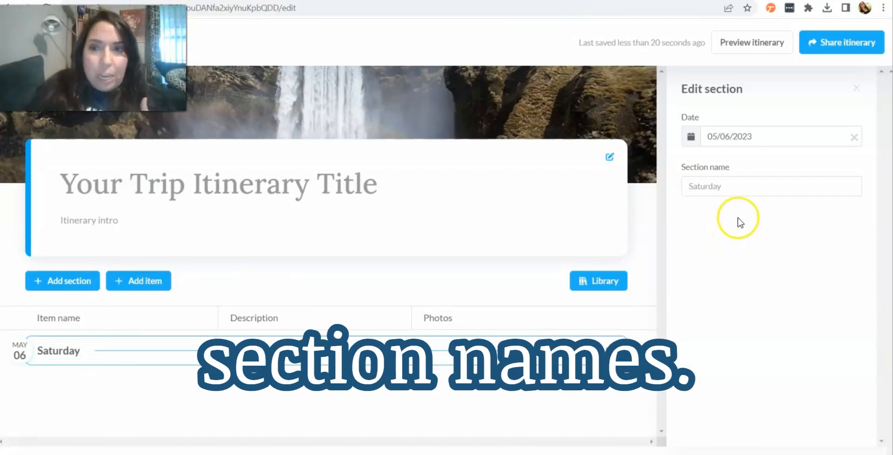
Step: Name the section Depart to LAX and close the section editor
left_click(713, 186)
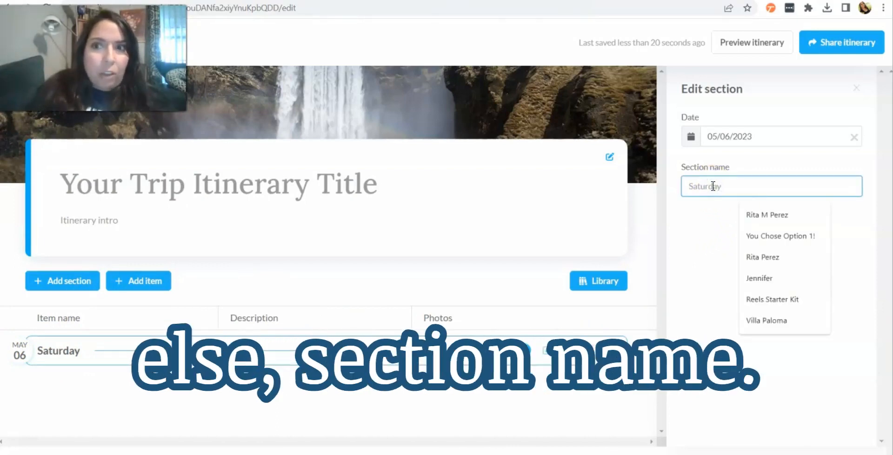
type("SEc")
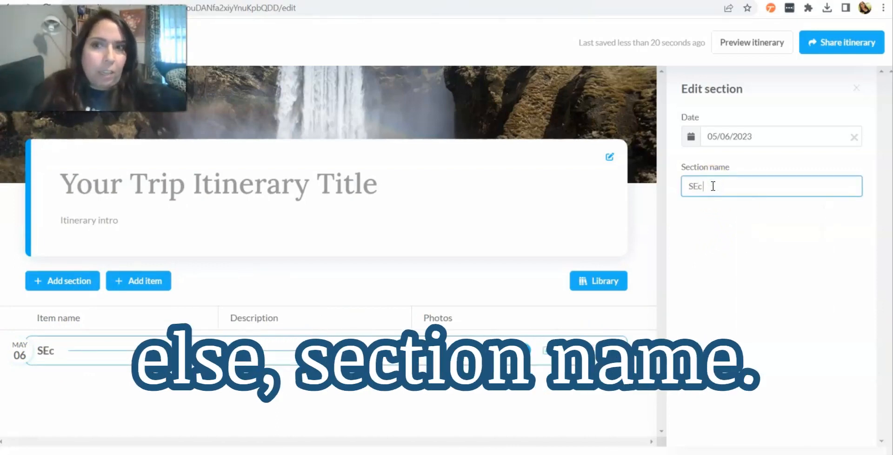
type("ection Name")
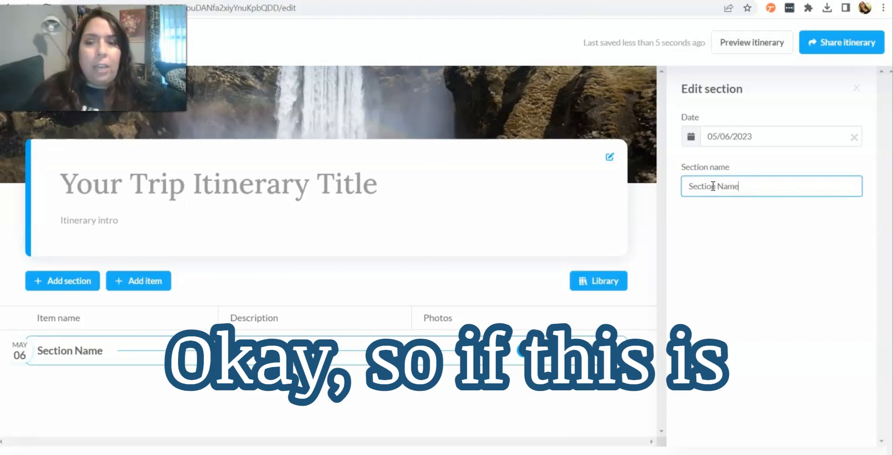
key("BackSpace")
key("BackSpace")
key("BackSpace")
key("BackSpace")
key("BackSpace")
key("BackSpace")
key("BackSpace")
key("BackSpace")
key("BackSpace")
key("BackSpace")
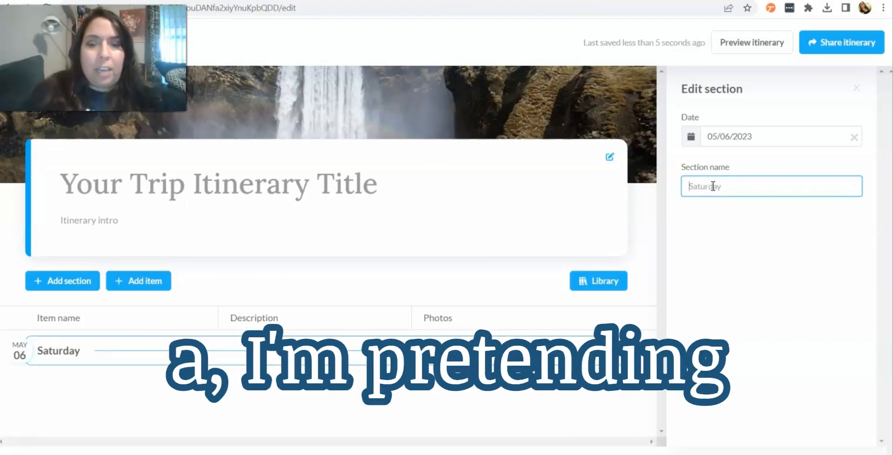
type("Depart to LAX")
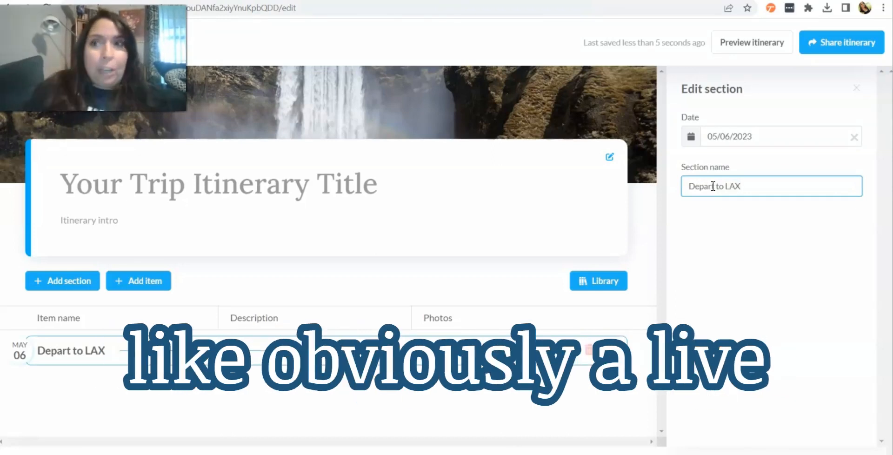
double_click(470, 293)
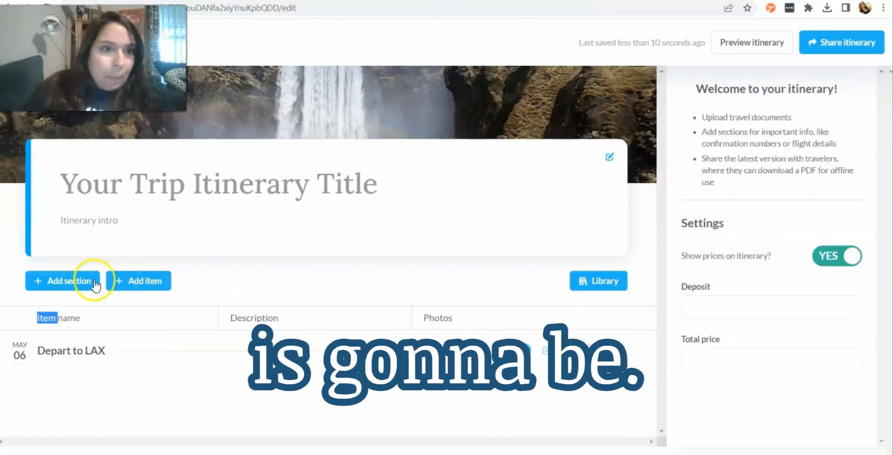
Step: Add a second section dated May 13, 2023 named Depart to MCO, then close the editor
left_click(66, 281)
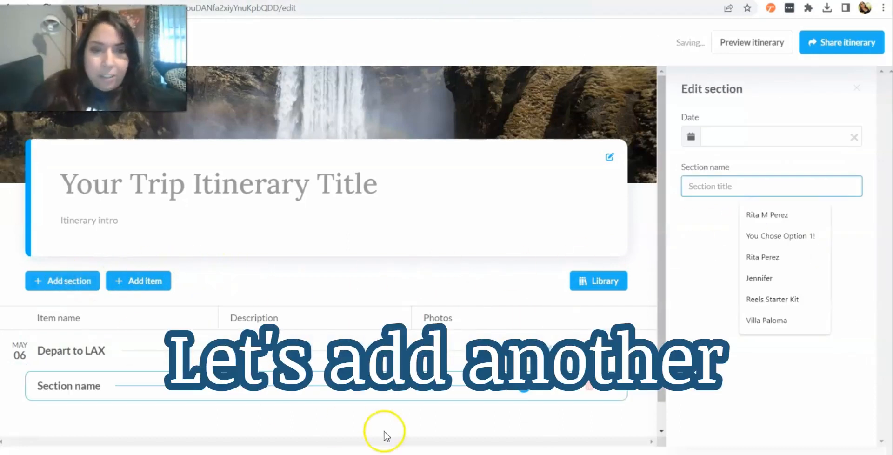
left_click(691, 137)
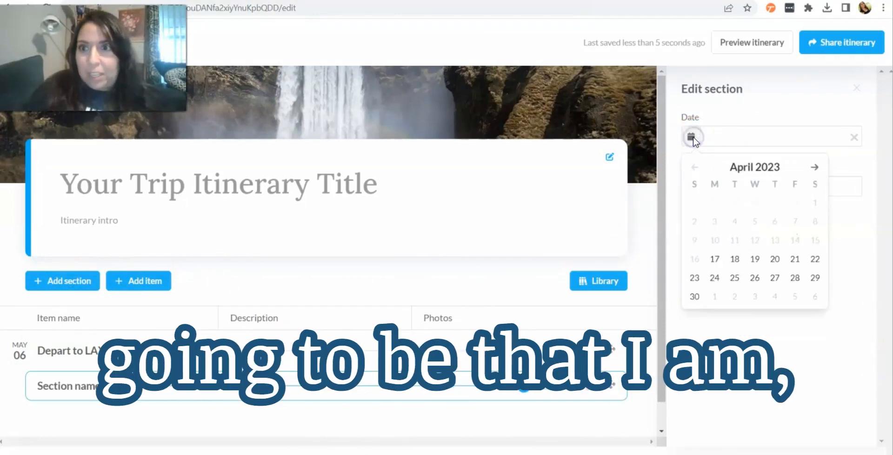
left_click(814, 167)
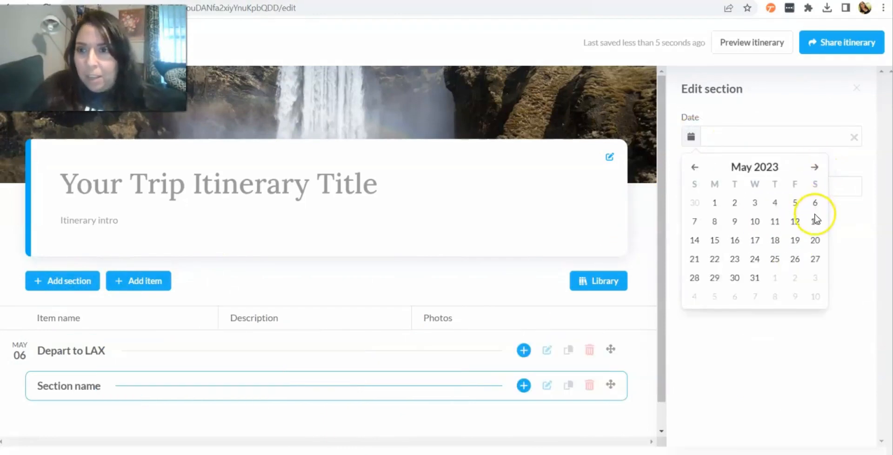
left_click(816, 221)
left_click(764, 186)
type("Depart to MCO")
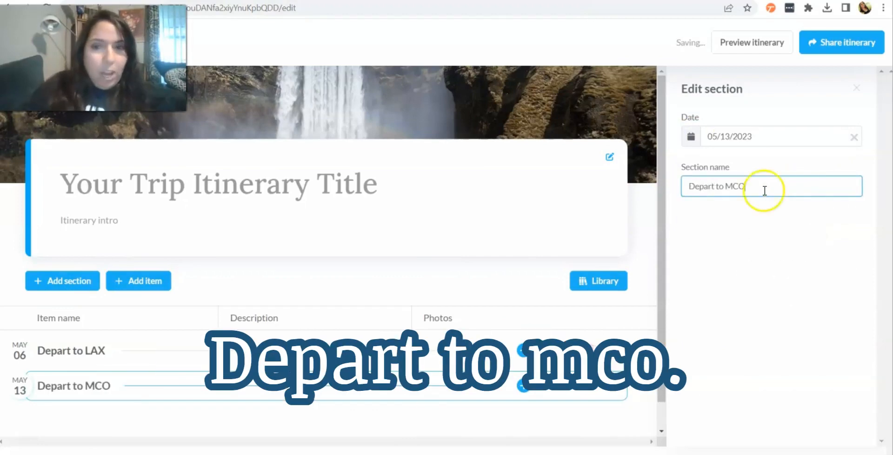
left_click(775, 250)
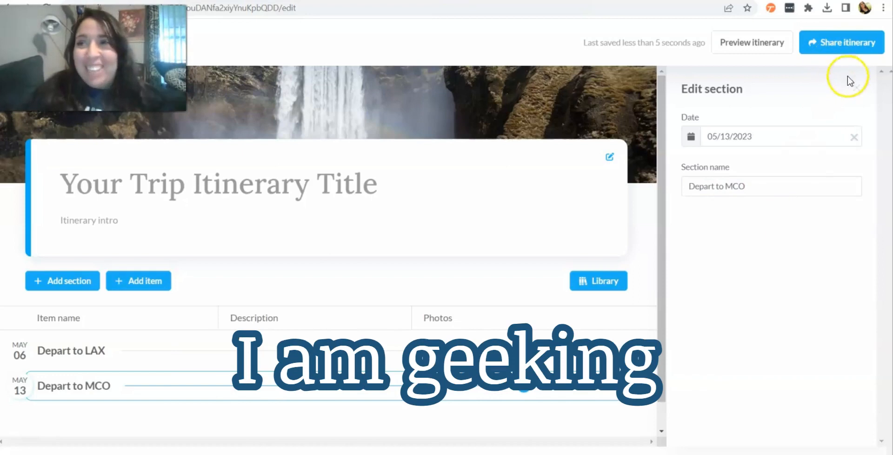
left_click(857, 88)
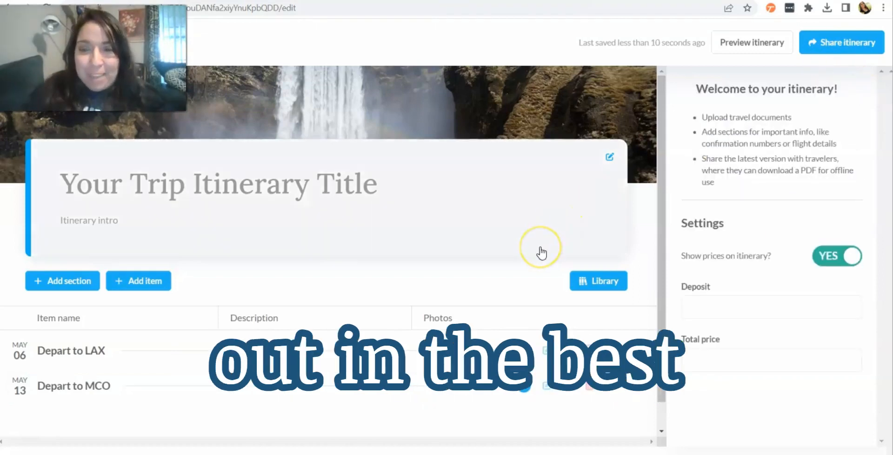
Step: Add a flight item named Flight to LAX under the Depart to LAX section
scroll(541, 253, "down", 1)
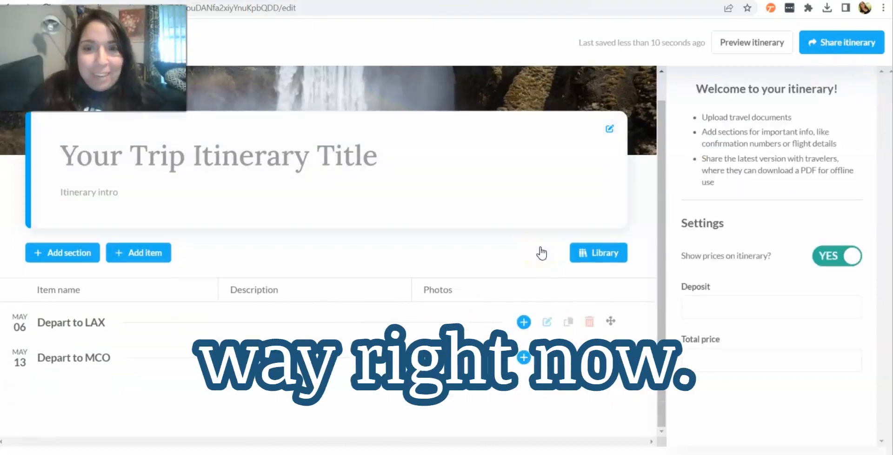
left_click(524, 322)
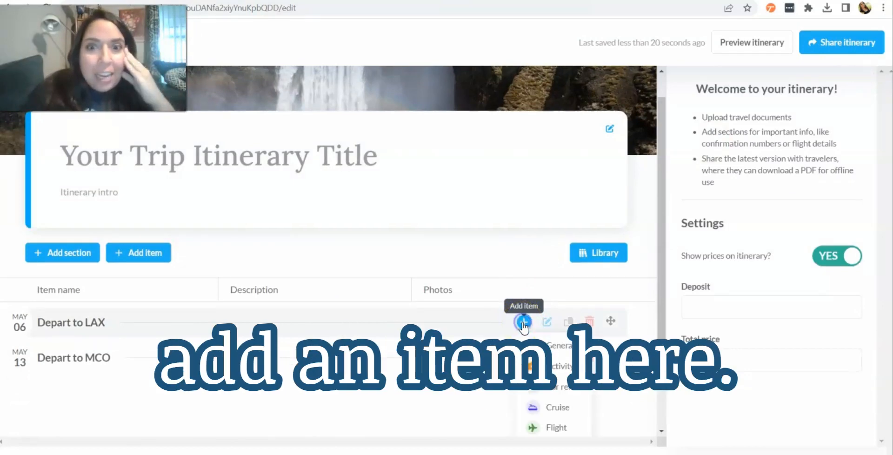
scroll(523, 325, "down", 2)
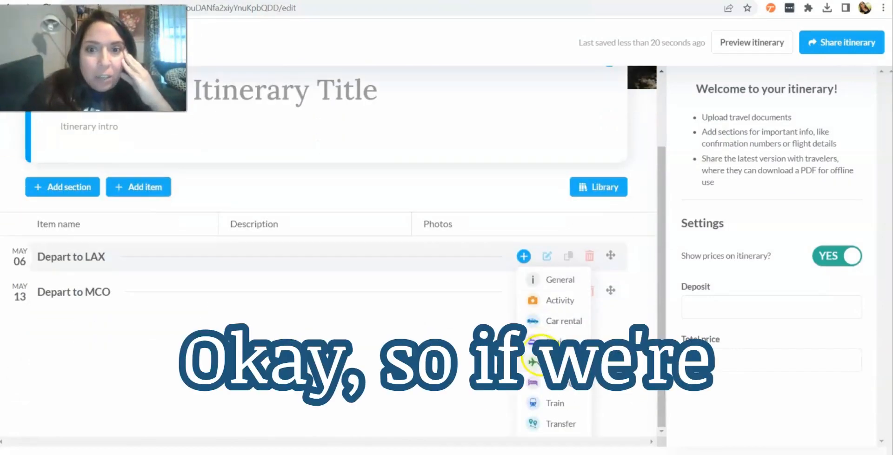
left_click(534, 362)
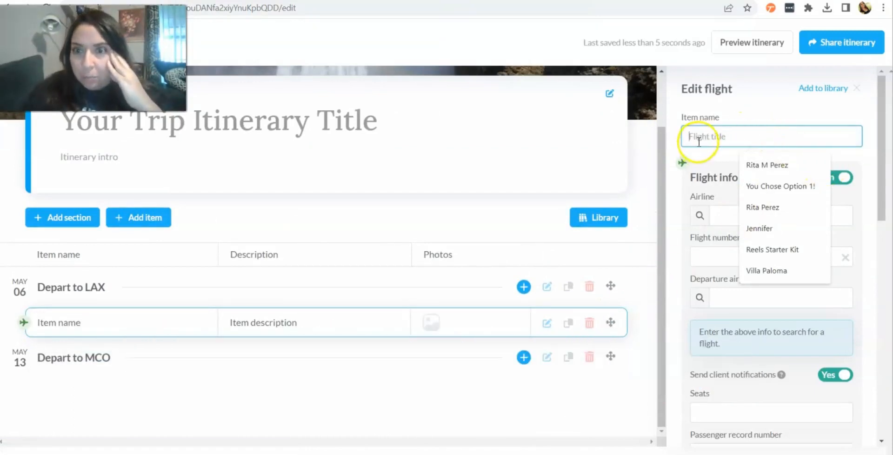
type("Flight to LAX")
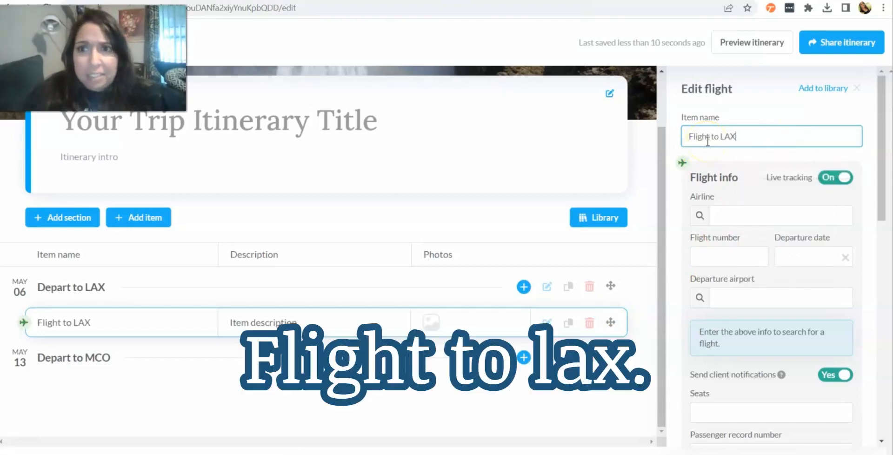
Step: Set the flight's airline to Spirit Airlines (NK)
left_click(755, 214)
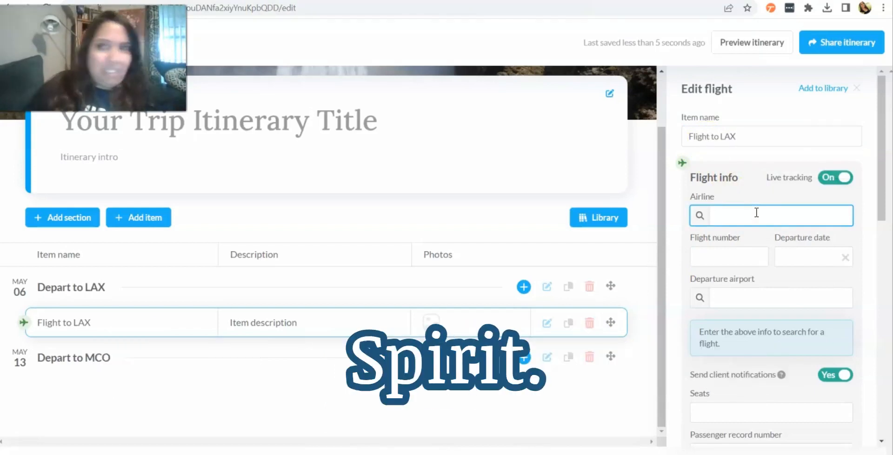
type("sp")
type("r")
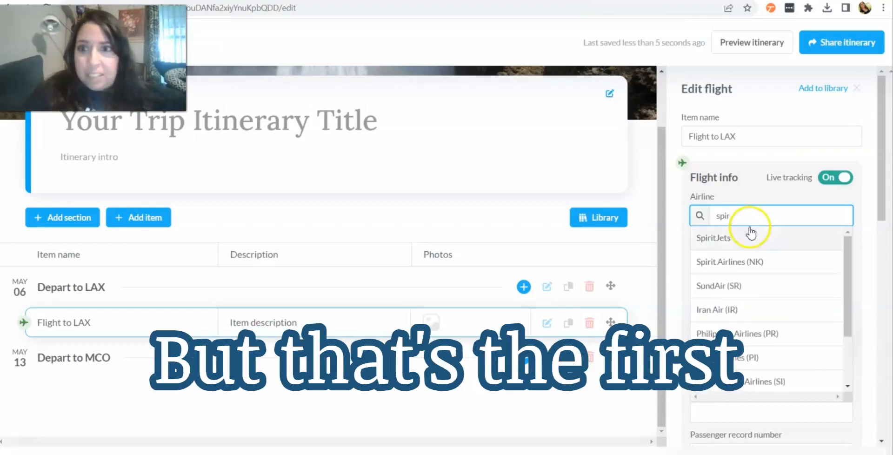
left_click(739, 262)
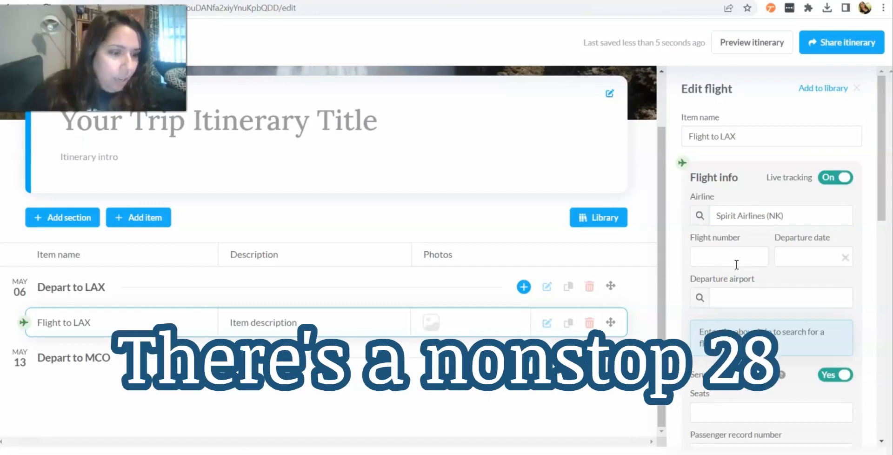
Step: Set the flight number to 2803 and the departure date to May 6, 2023
left_click(736, 265)
type("2803")
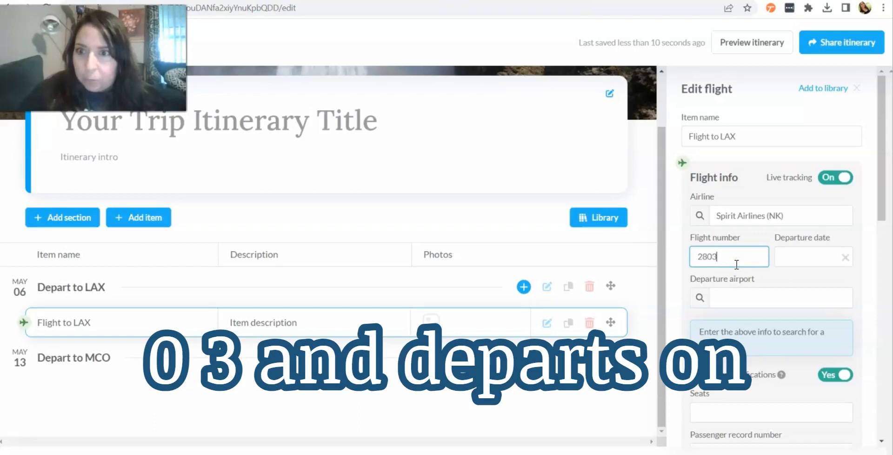
left_click(804, 259)
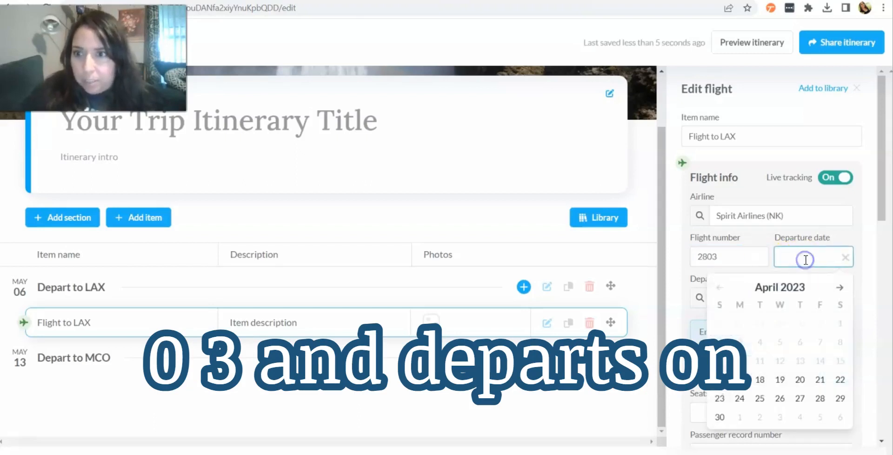
left_click(839, 286)
left_click(837, 323)
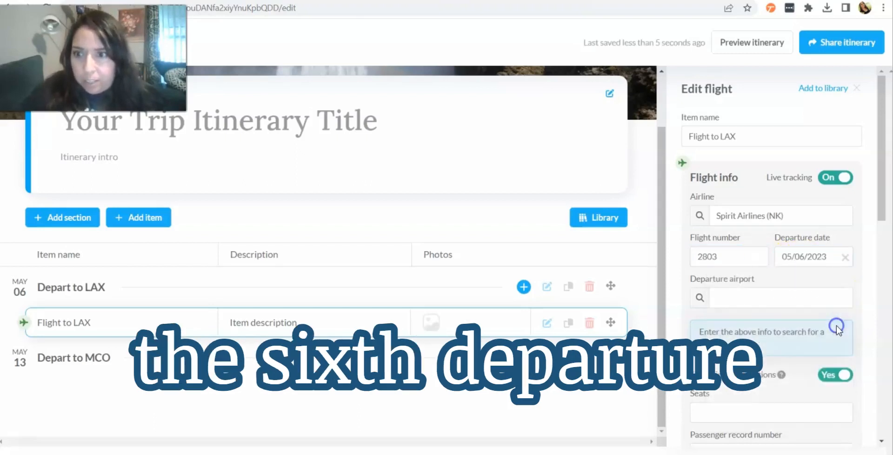
Step: Set the departure airport to Orlando, FL (MCO)
left_click(726, 298)
type("MCO")
left_click(730, 320)
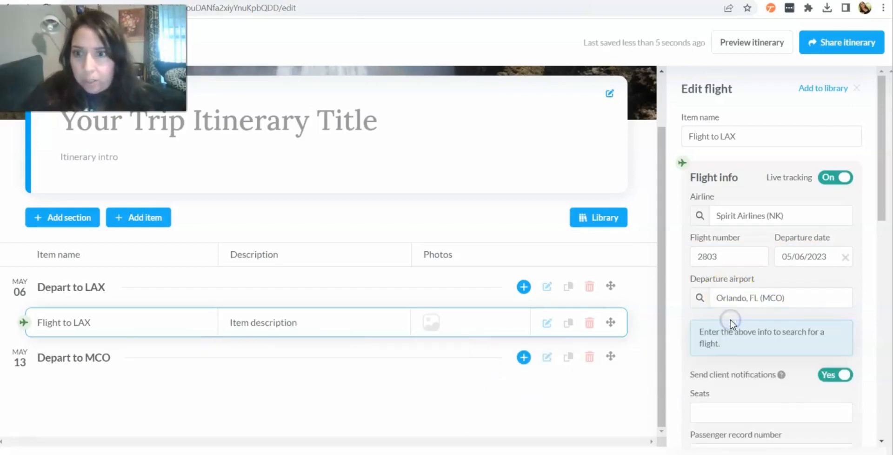
Step: Review the flight's live tracking toggle and the client notifications help information
scroll(730, 320, "down", 2)
scroll(730, 323, "up", 1)
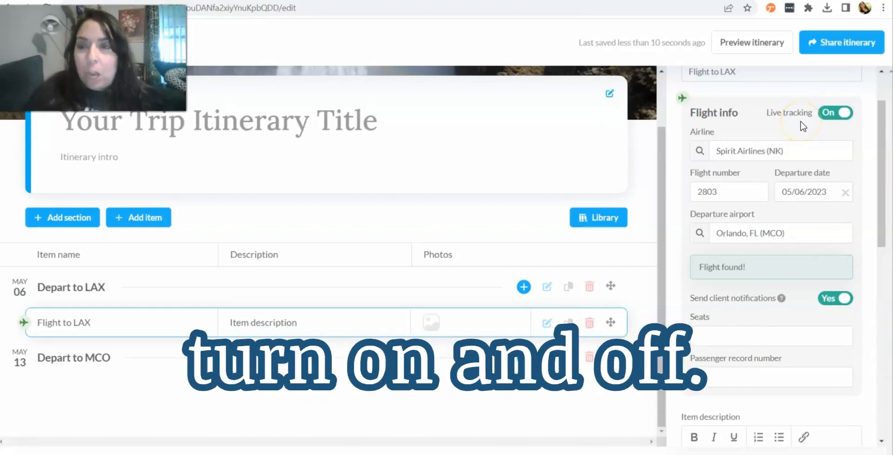
scroll(800, 120, "down", 3)
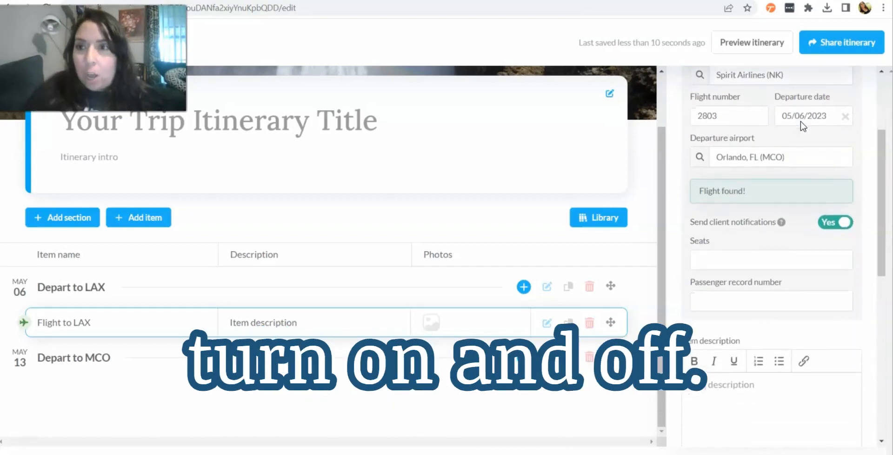
left_click(781, 224)
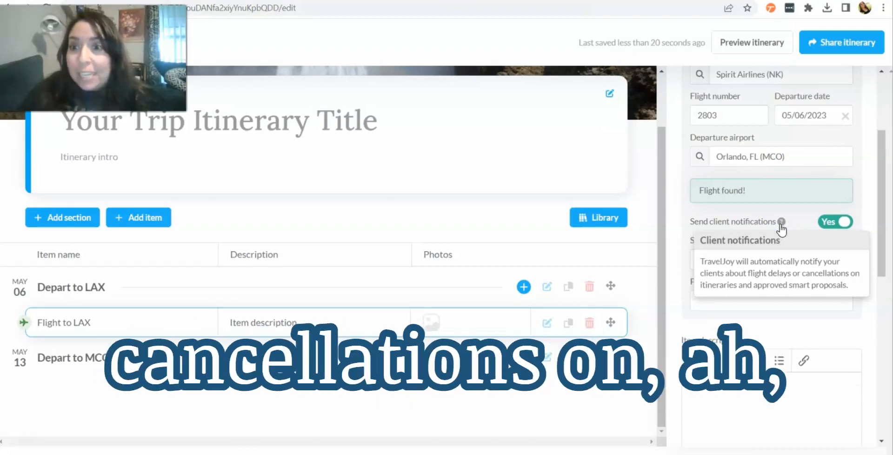
left_click(780, 223)
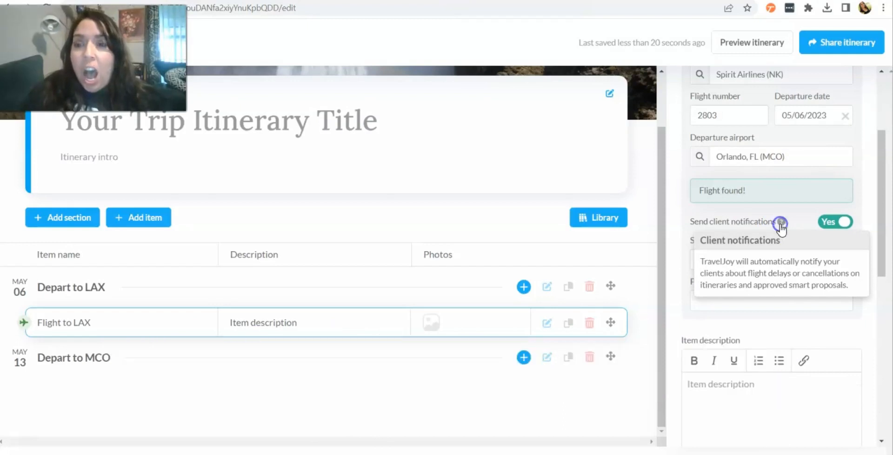
left_click(774, 217)
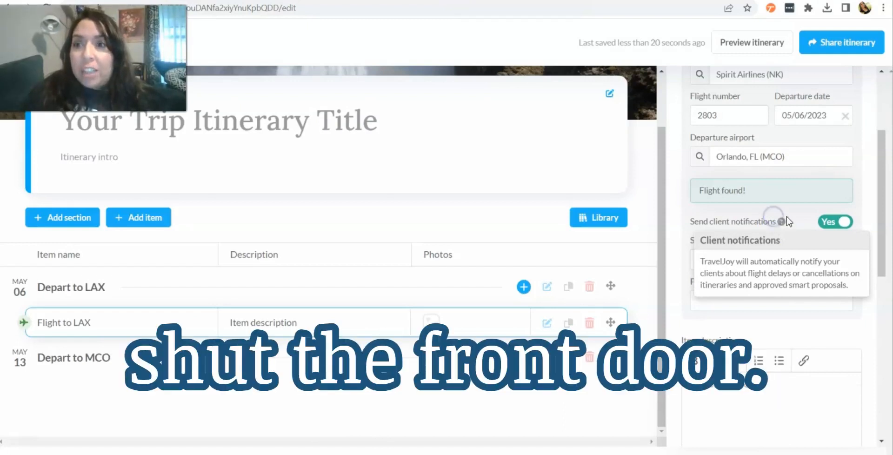
Step: Set the flight's seats to 1
left_click(749, 303)
left_click(724, 262)
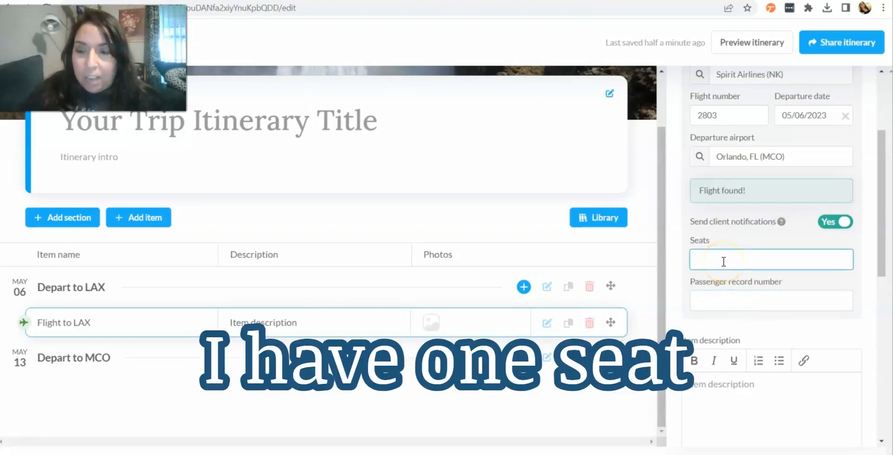
left_click(688, 281)
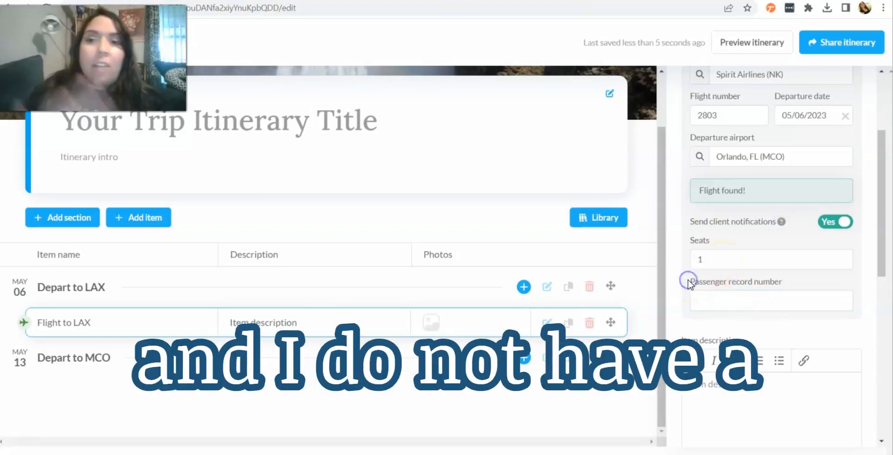
Step: Enter the flight item description Bags and seats prepaid
scroll(688, 280, "down", 2)
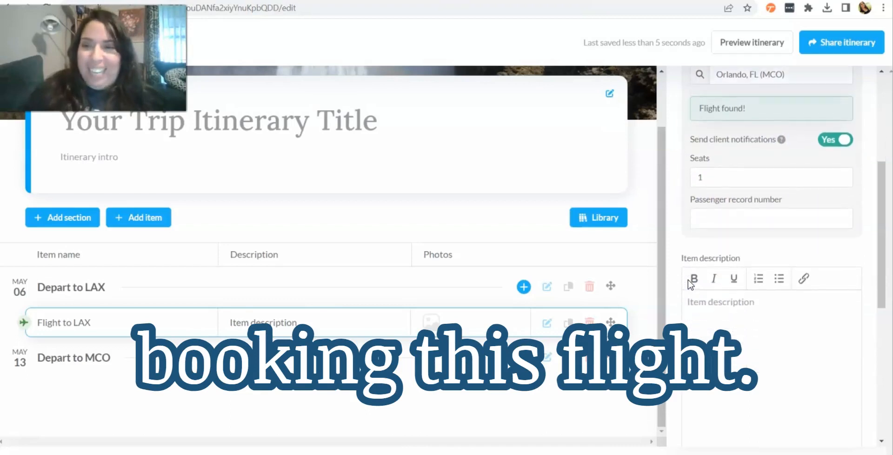
scroll(688, 280, "up", 3)
scroll(688, 281, "down", 3)
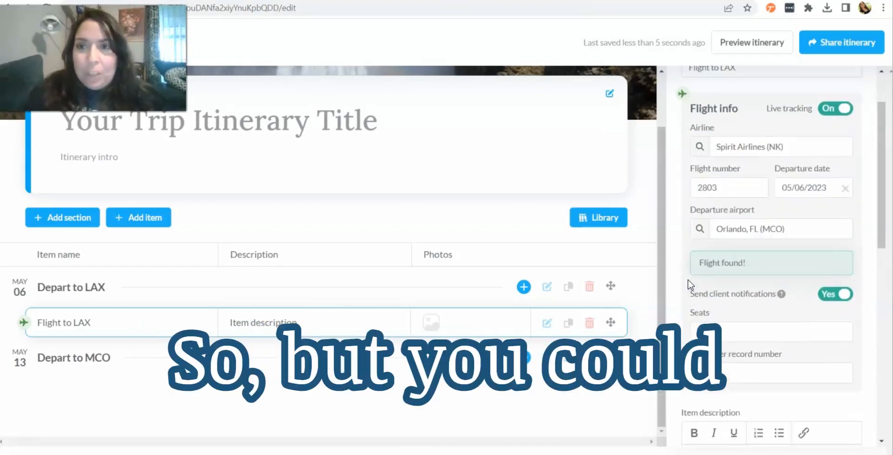
scroll(688, 282, "down", 1)
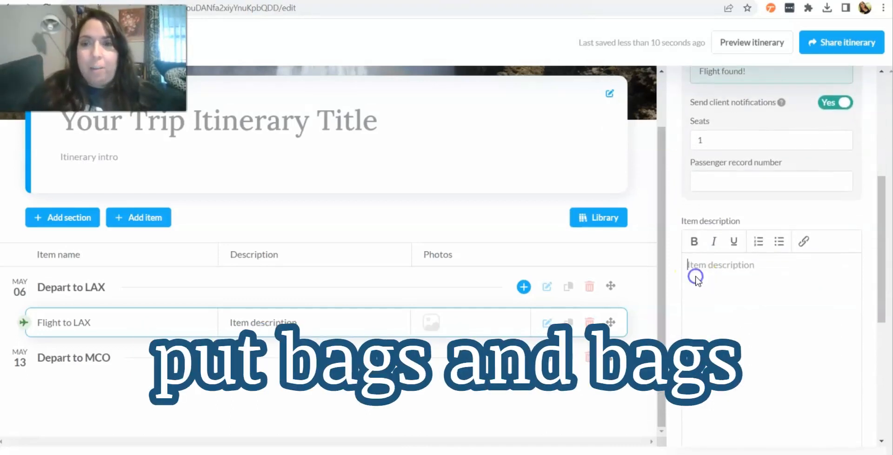
type("Bag san")
key("BackSpace")
type("and")
key("BackSpace")
type("s and sea")
key("BackSpace")
key("BackSpace")
key("BackSpace")
type("seats prepaid")
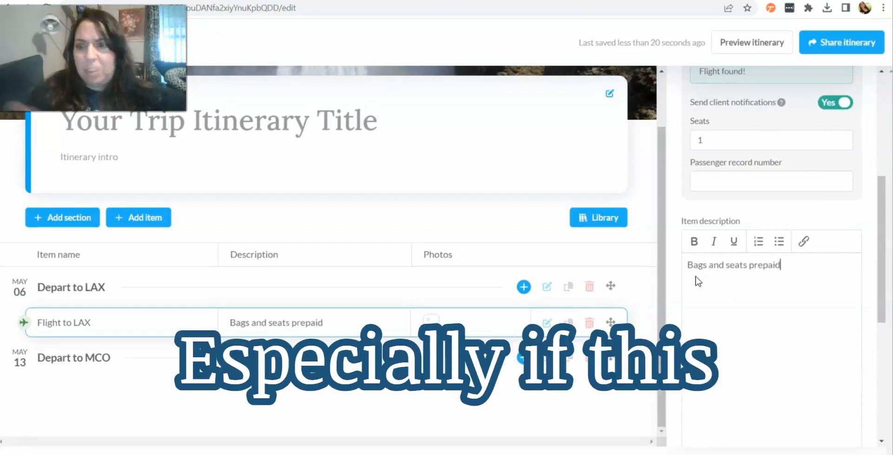
left_click(691, 263)
Step: Examine the remaining flight item options for YouTube video, photos and documents
scroll(679, 245, "down", 5)
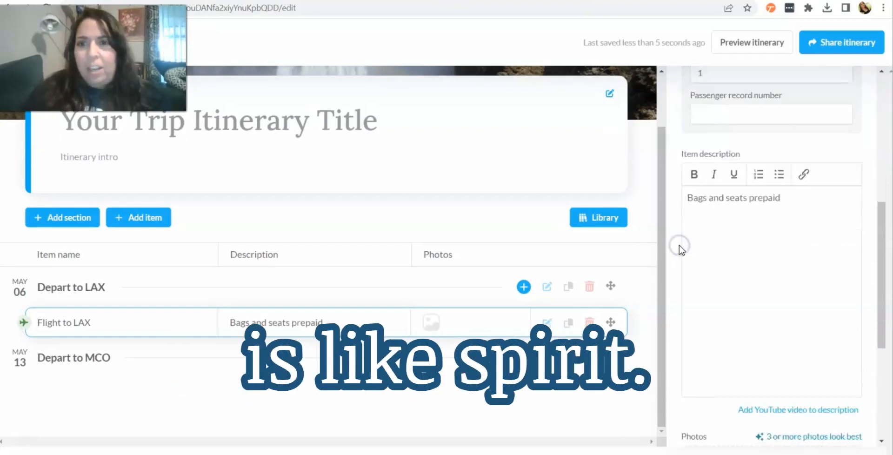
left_click(694, 310)
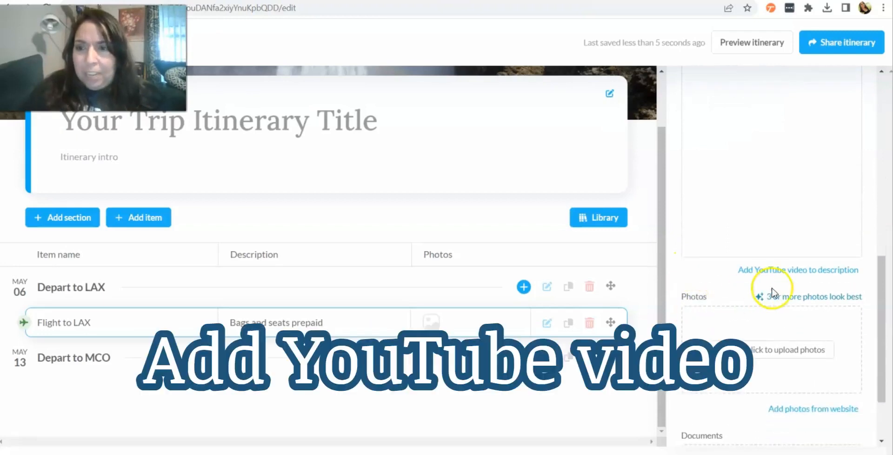
scroll(716, 298, "down", 3)
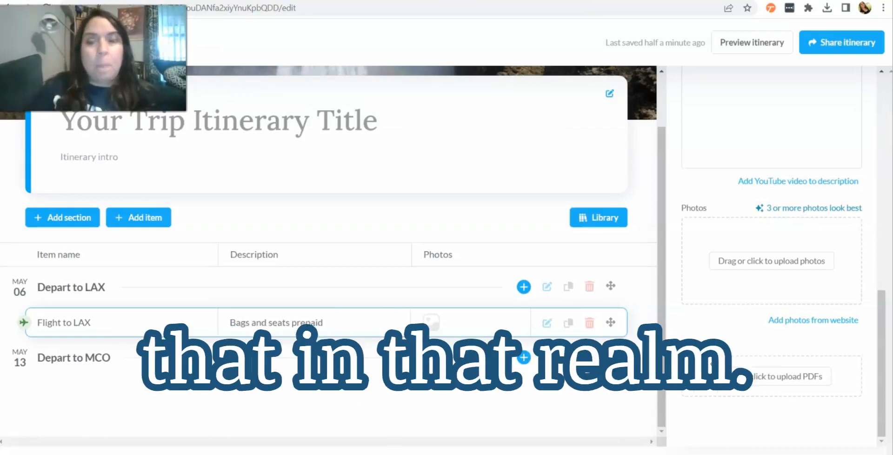
scroll(659, 249, "up", 2)
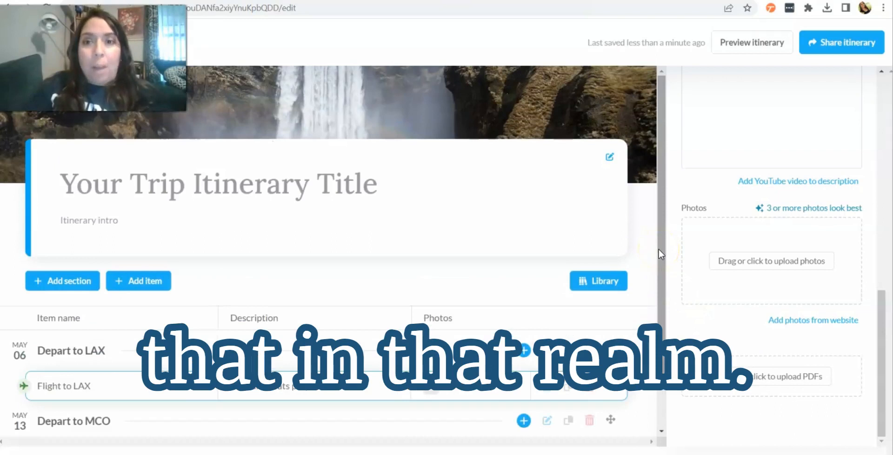
scroll(684, 206, "up", 8)
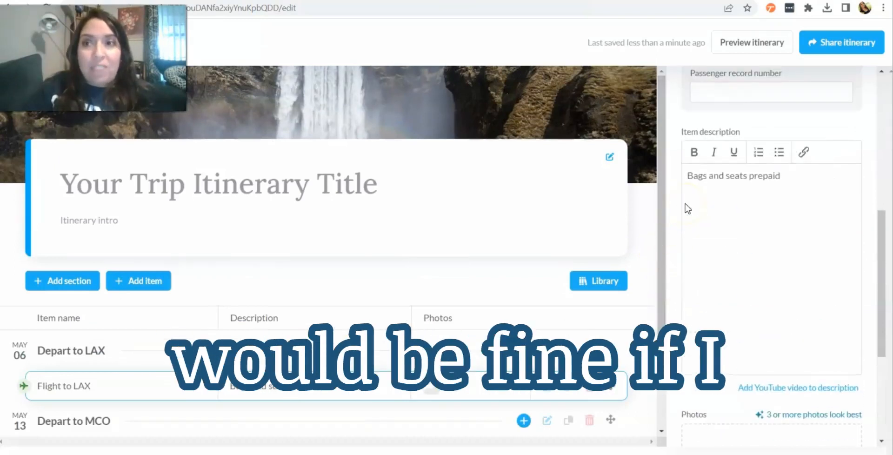
scroll(686, 207, "up", 4)
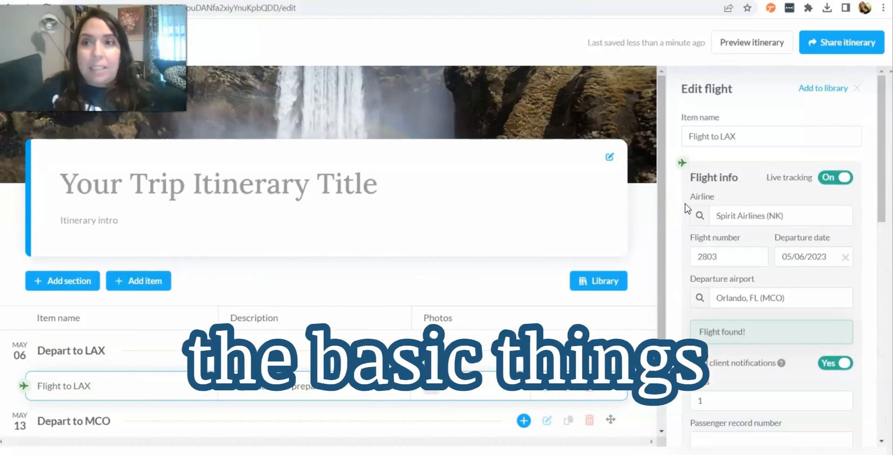
scroll(685, 207, "down", 10)
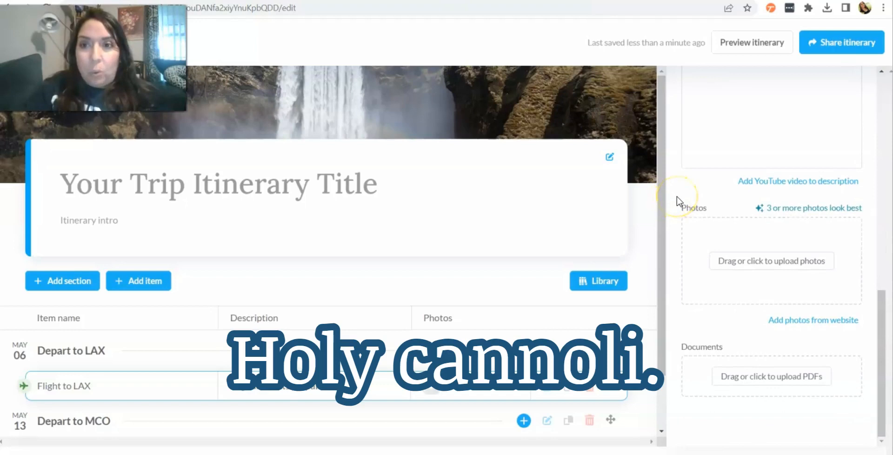
scroll(677, 196, "up", 10)
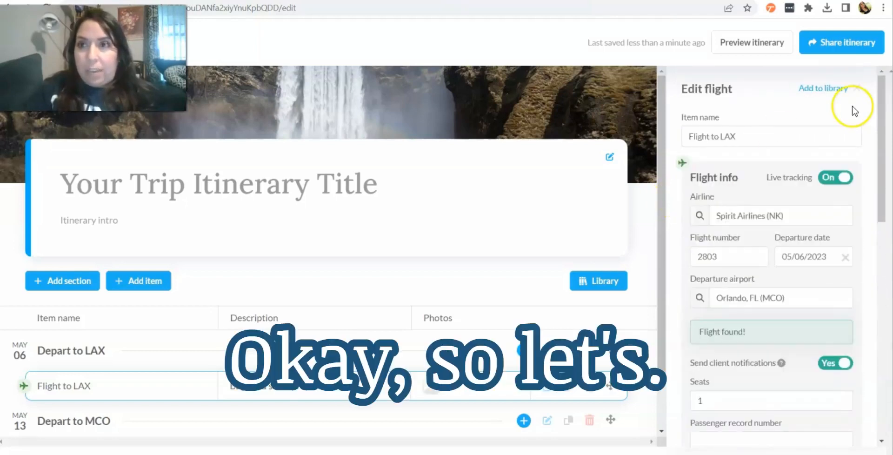
scroll(746, 116, "down", 10)
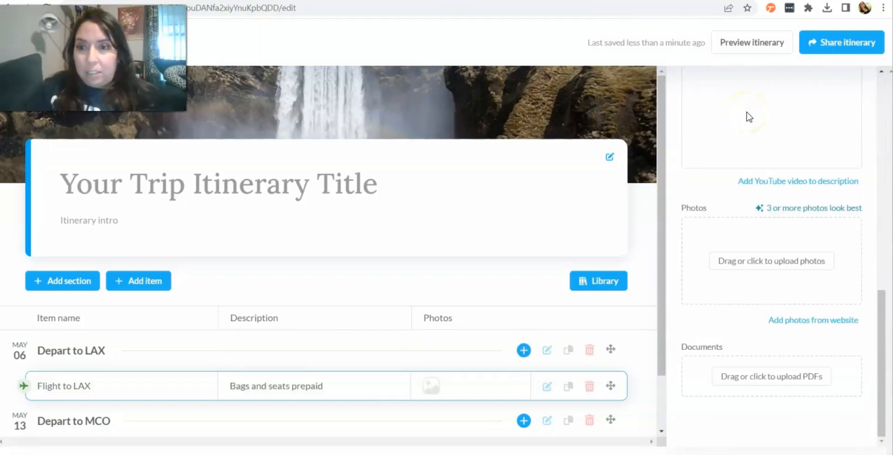
Step: Add the Flight to LAX item to the library and dismiss the confirmation
scroll(747, 116, "up", 10)
left_click(832, 89)
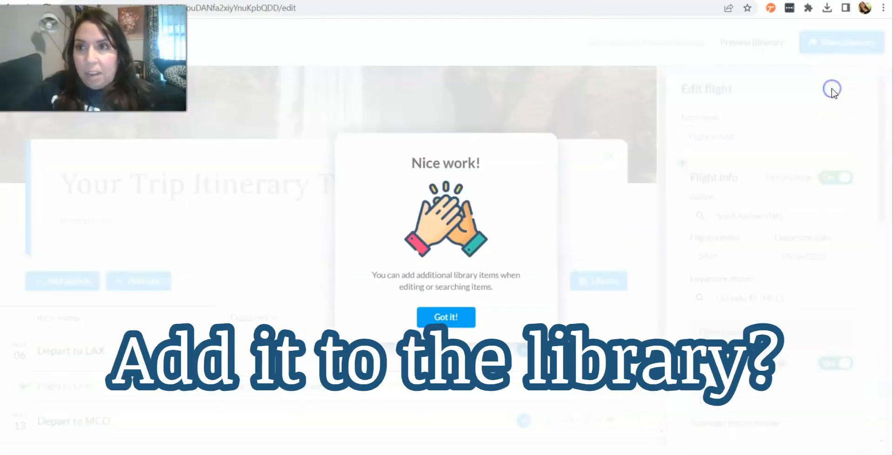
double_click(444, 315)
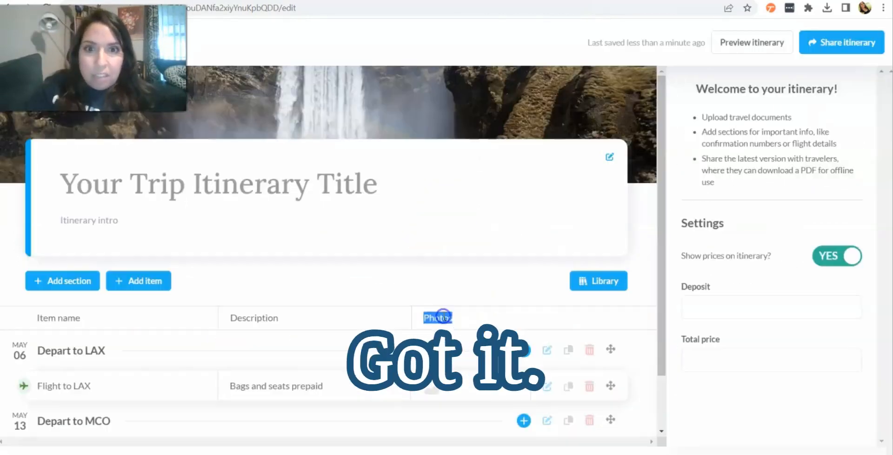
Step: Add a flight item named Flight to MCO under the Depart to MCO section
scroll(401, 297, "down", 1)
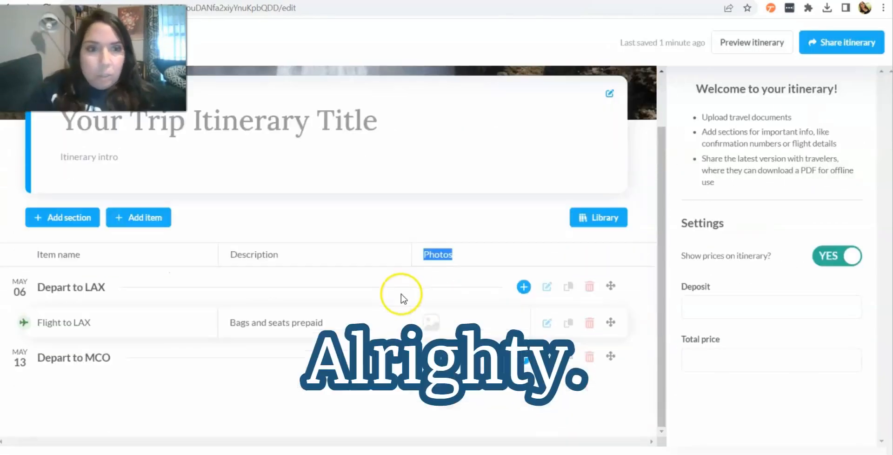
left_click(85, 357)
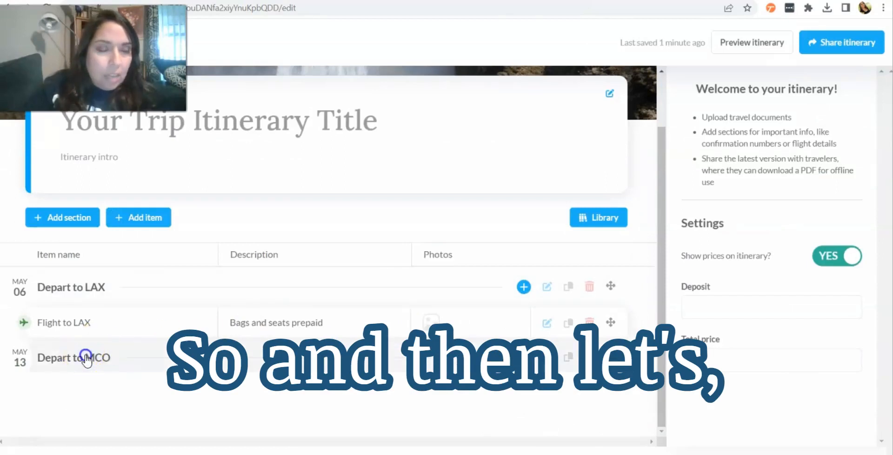
left_click(523, 358)
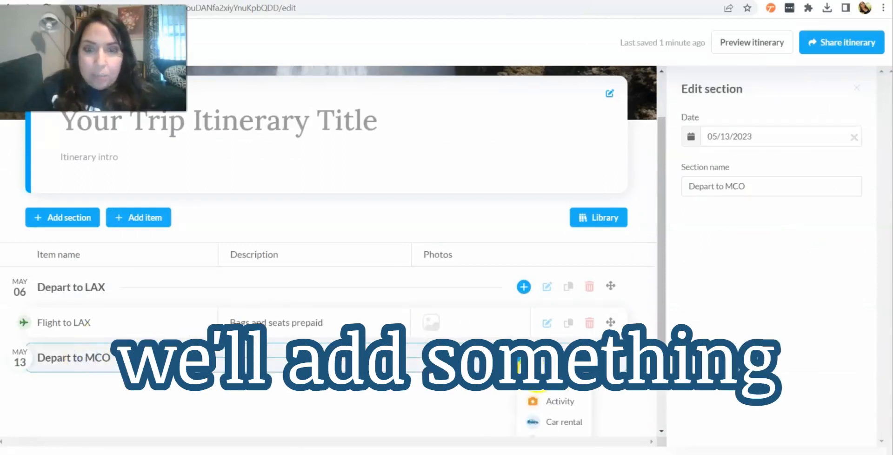
scroll(454, 301, "down", 2)
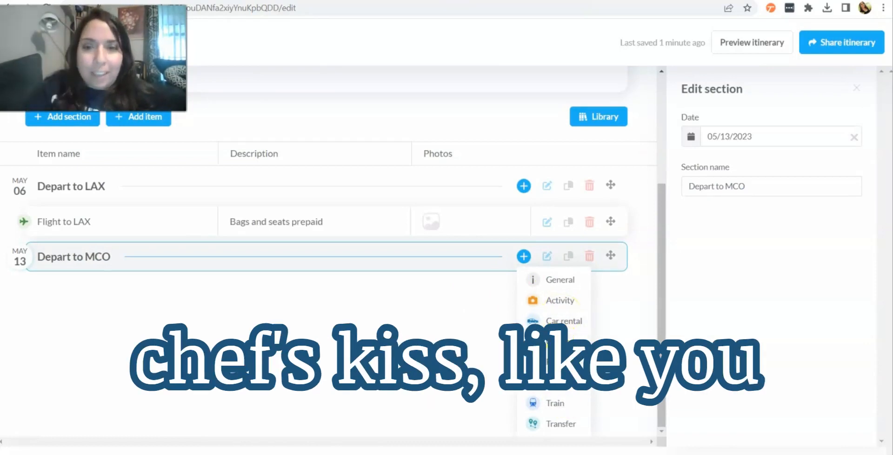
left_click(557, 362)
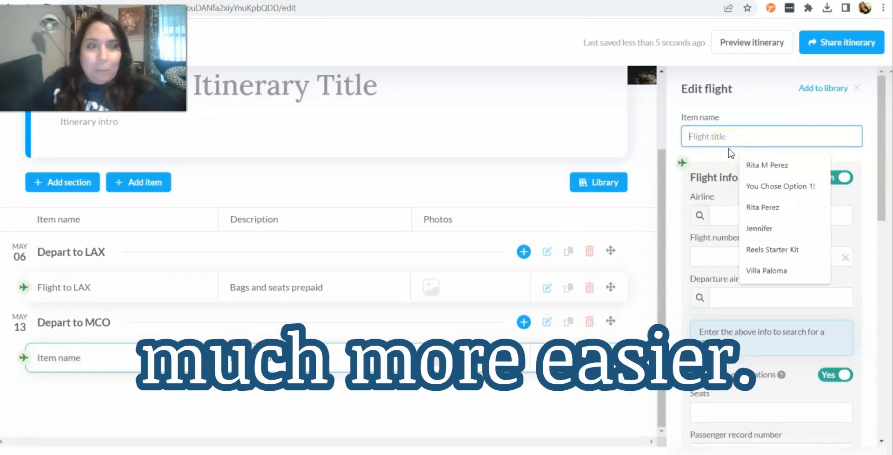
type("Flight to MCO")
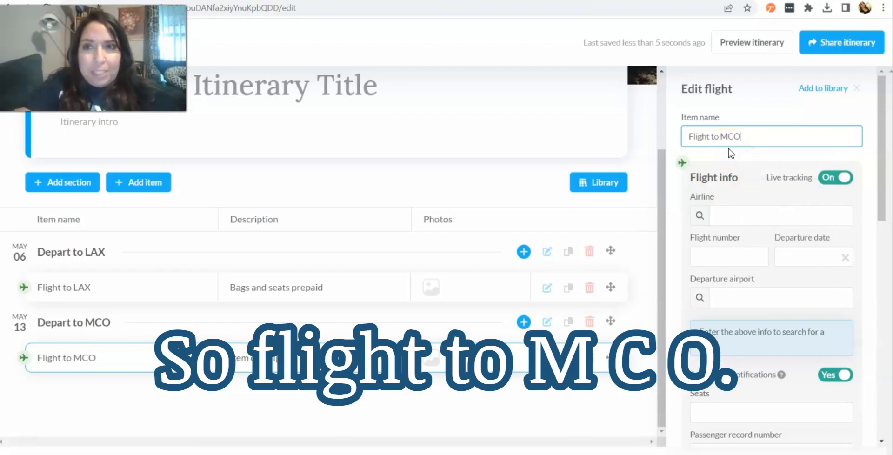
Step: Set the return flight's airline to Spirit Airlines (NK)
left_click(737, 216)
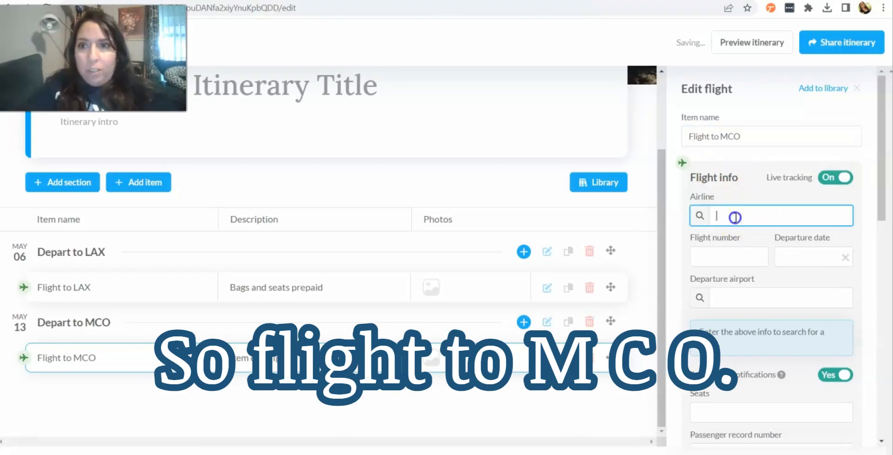
type("spiri")
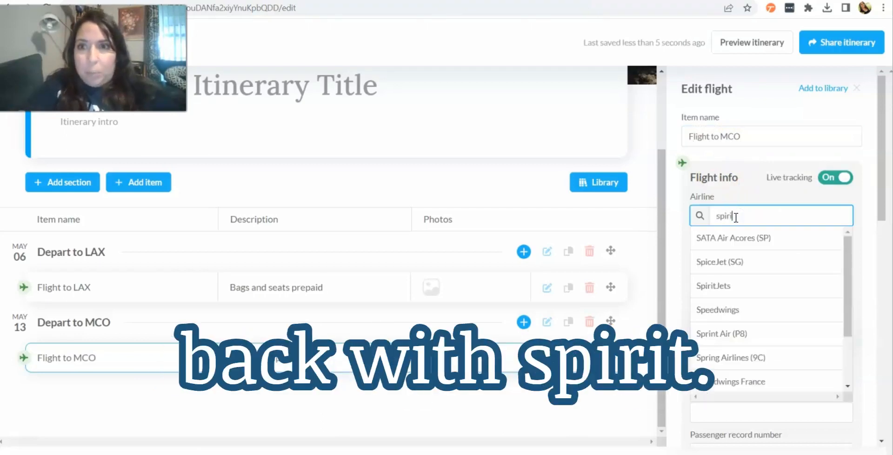
type("t")
left_click(724, 255)
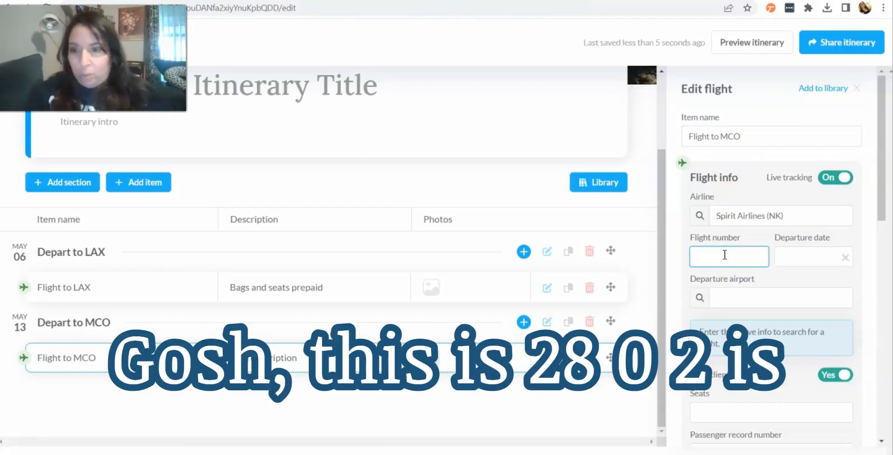
Step: Set the flight number to 2802 and the departure date to May 13, 2023
type("2802")
left_click(789, 256)
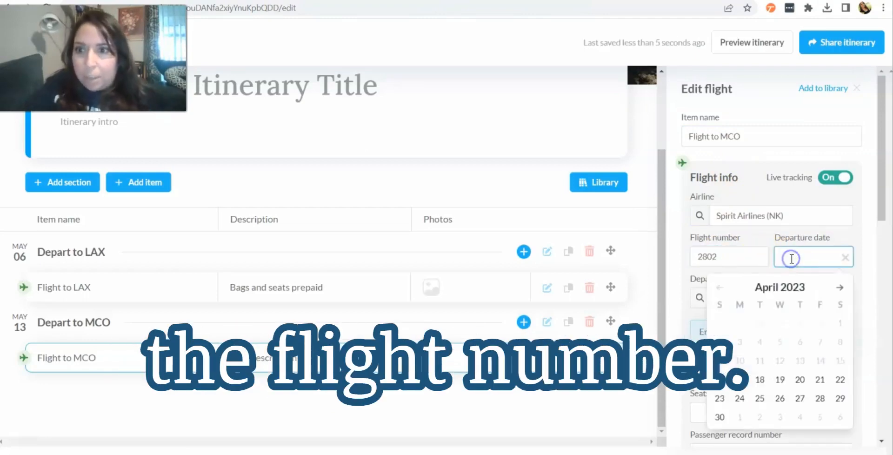
left_click(842, 287)
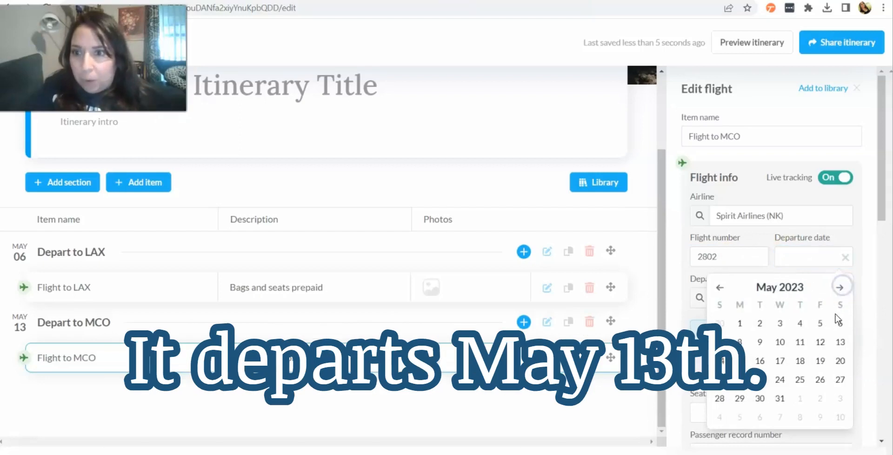
left_click(840, 342)
Step: Set the return flight's departure airport to Los Angeles, CA (LAX)
left_click(765, 295)
type("L")
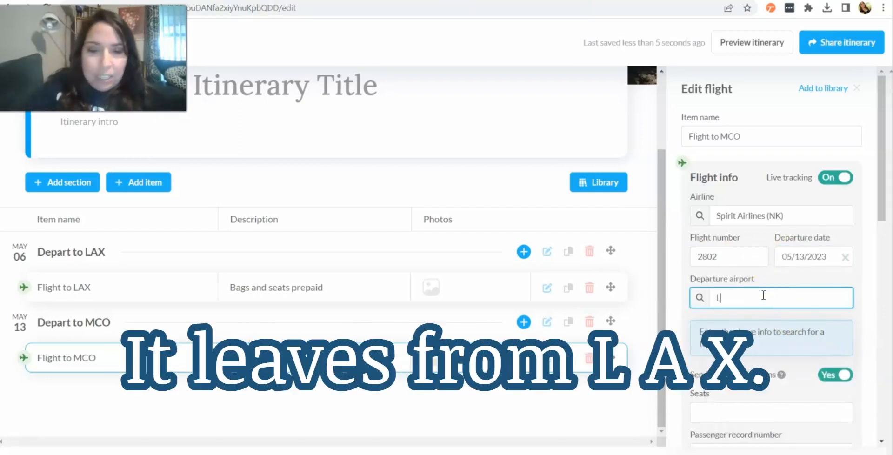
type("ax")
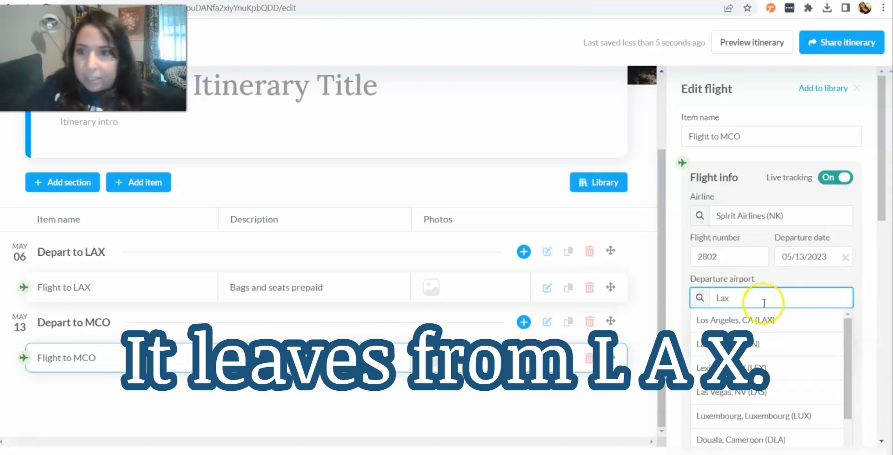
left_click(763, 320)
Step: Enter 9B as the return flight's seat
scroll(763, 319, "down", 3)
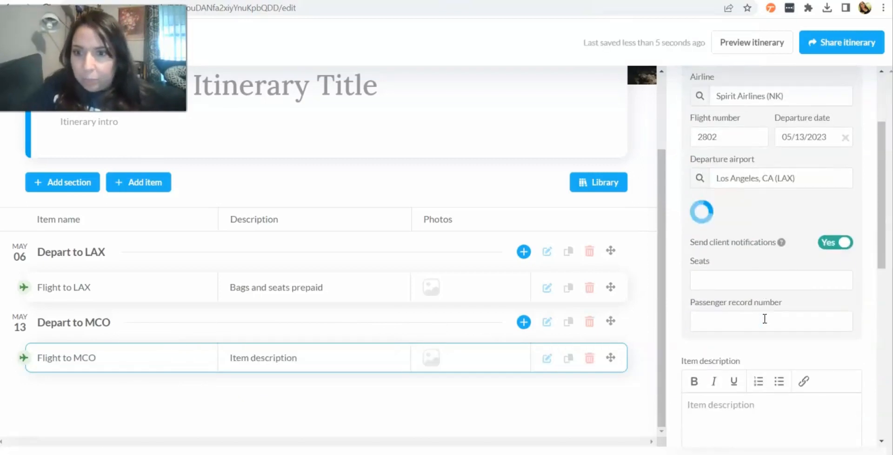
left_click(733, 289)
type("1")
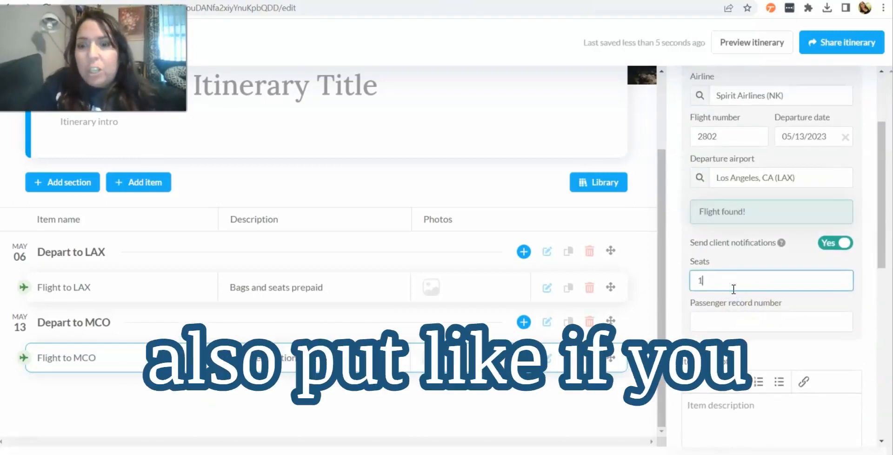
type("9B")
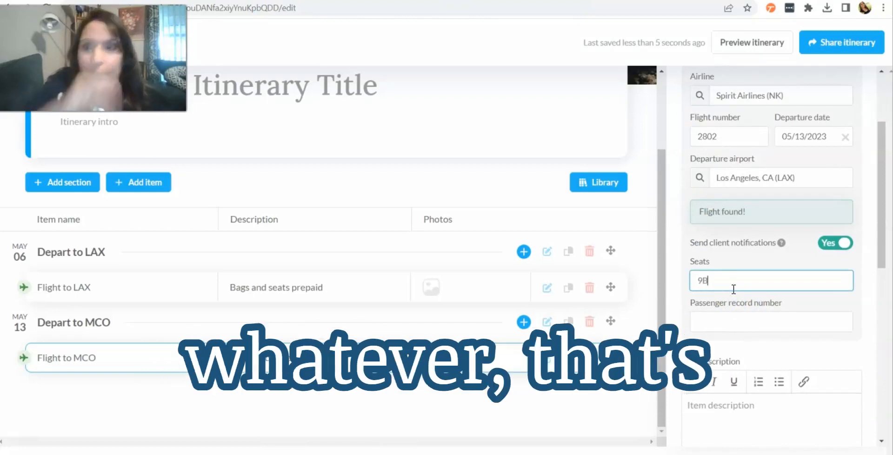
left_click(674, 286)
Step: Write "Bags and seats prepaid" as the Flight to MCO item description
scroll(676, 288, "down", 2)
scroll(677, 291, "down", 1)
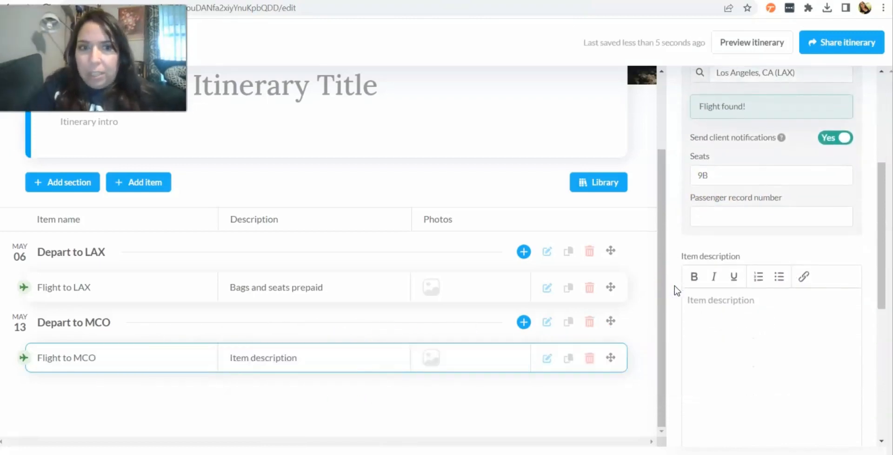
left_click(715, 307)
type("Bag")
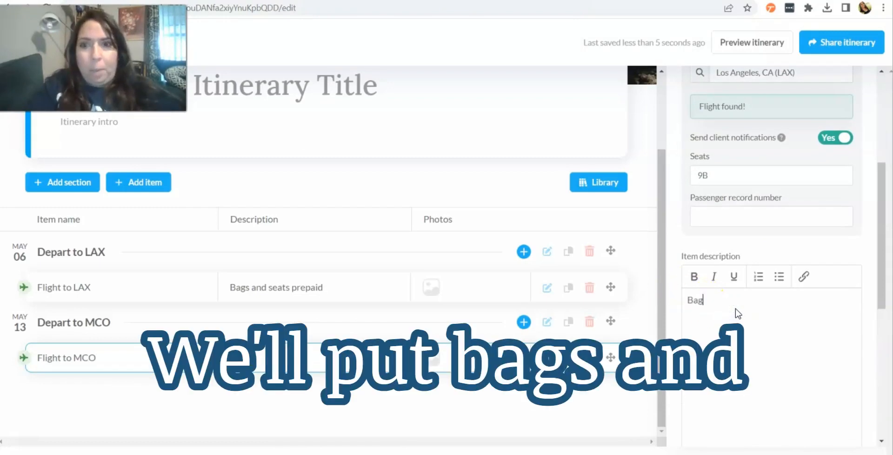
type("s and Seats prepa")
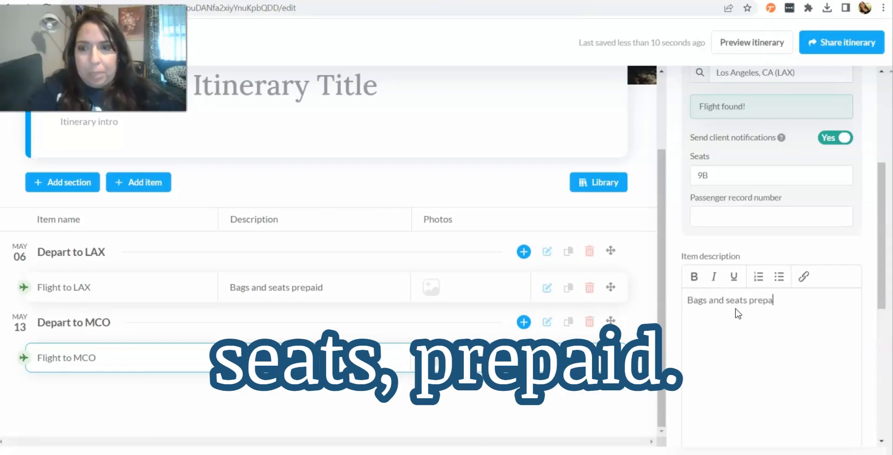
type("id")
left_click(674, 299)
Step: Add the Flight to MCO item to the library and close the editing panel
scroll(677, 303, "down", 5)
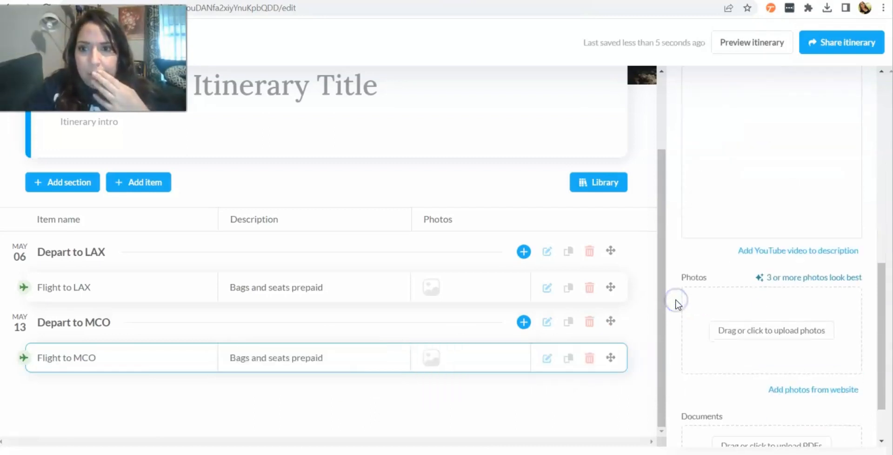
scroll(678, 305, "down", 2)
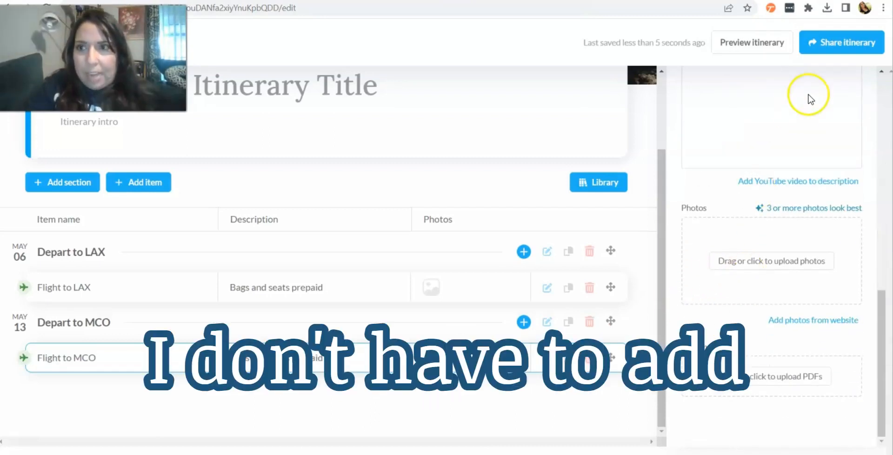
scroll(810, 99, "up", 8)
scroll(810, 97, "up", 3)
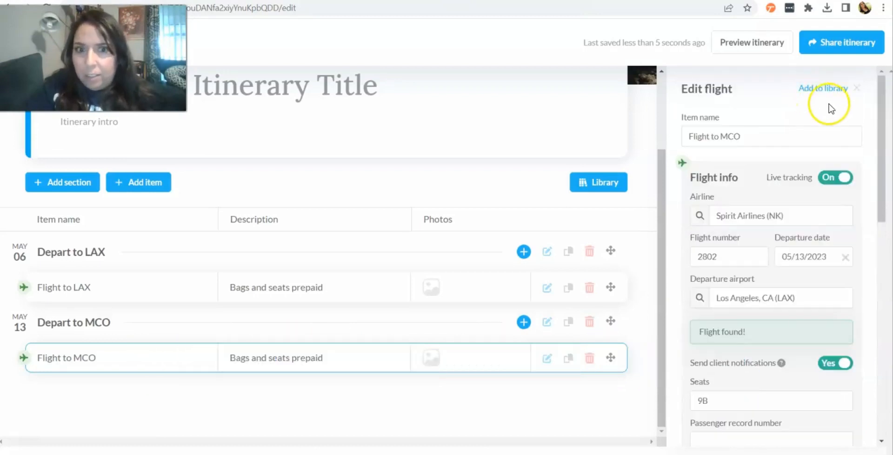
left_click(826, 88)
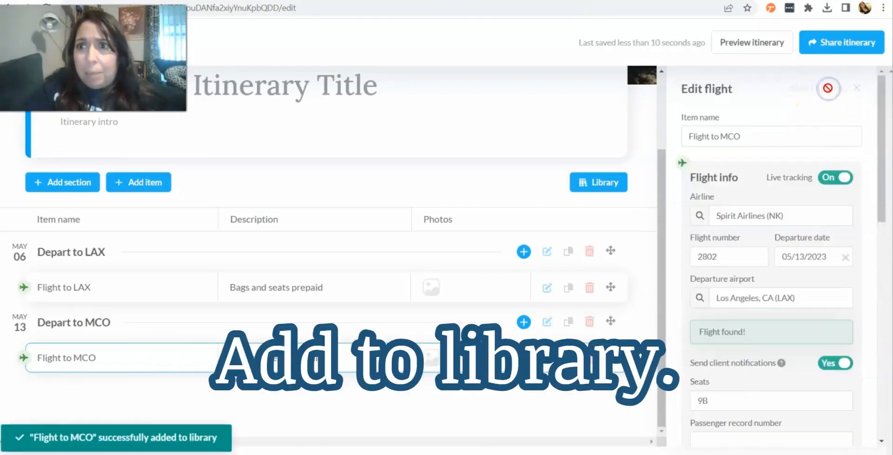
left_click(856, 87)
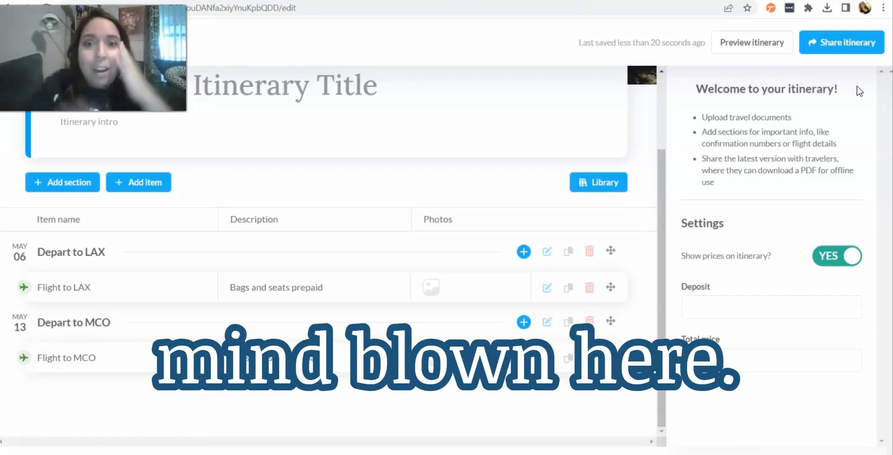
Step: Open the library to view the saved flight items
left_click(359, 286)
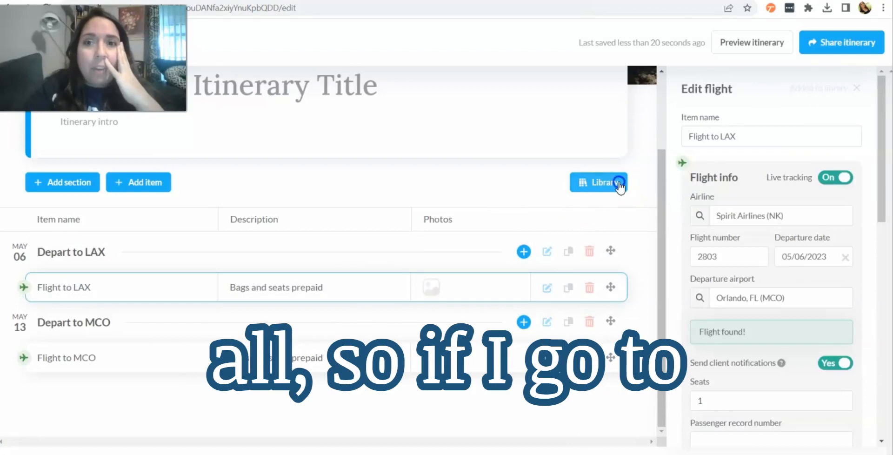
left_click(619, 184)
left_click(680, 145)
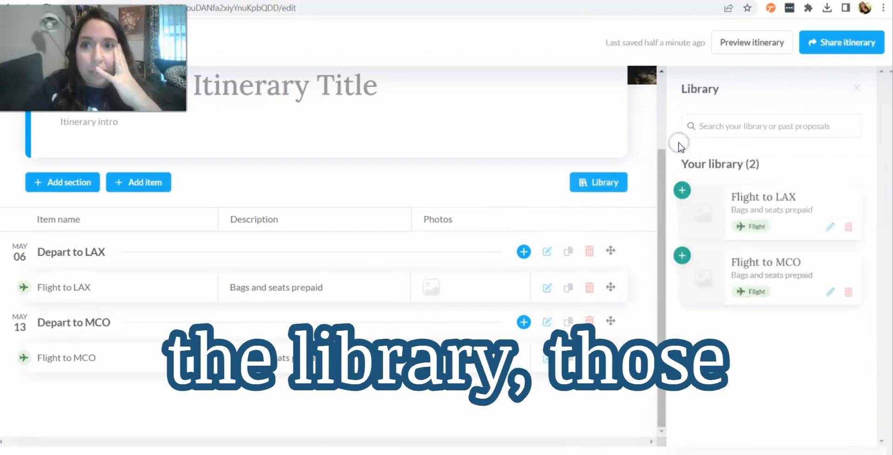
mouse_move(747, 222)
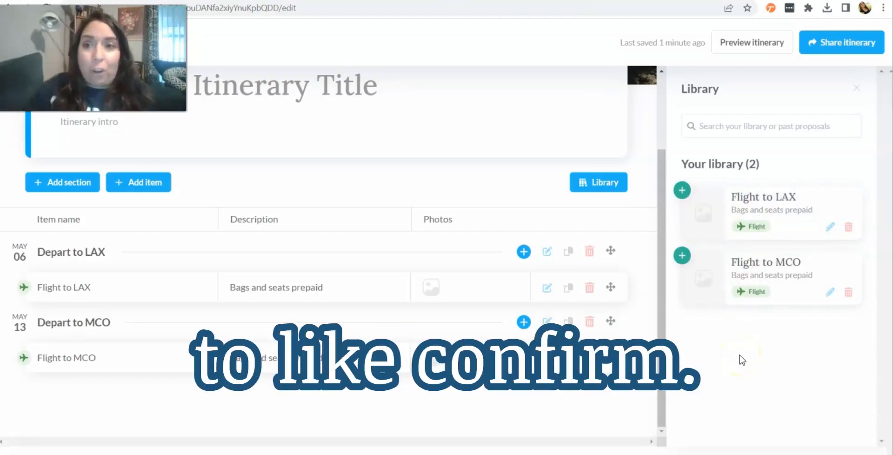
mouse_move(705, 217)
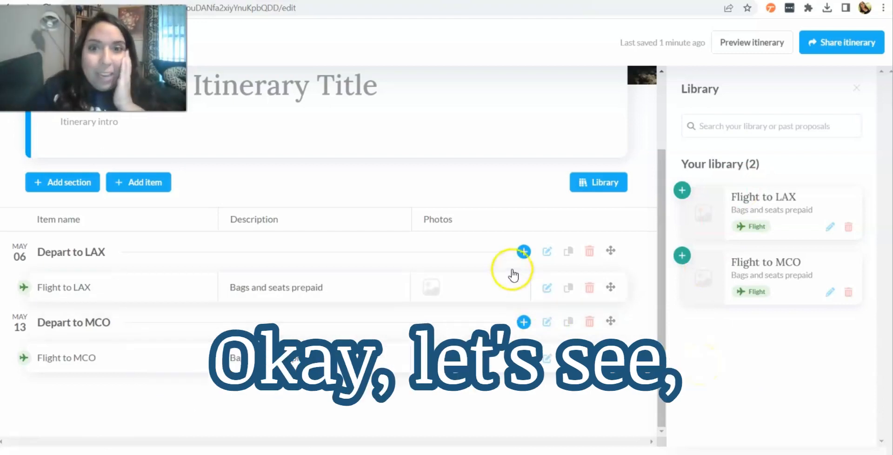
Step: Add an activity item under the Depart to LAX section
left_click(524, 251)
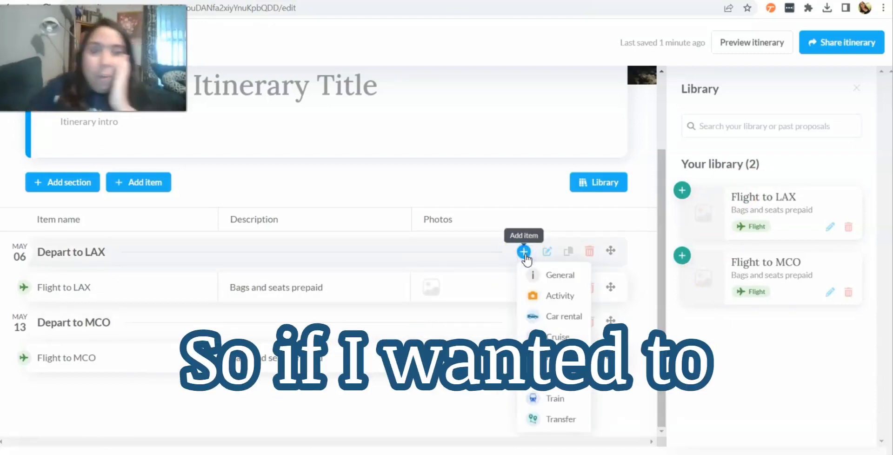
left_click(551, 297)
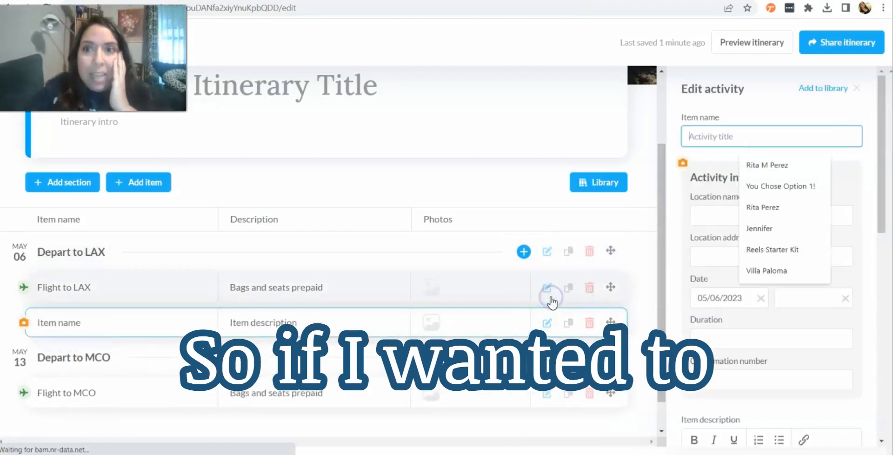
left_click(675, 210)
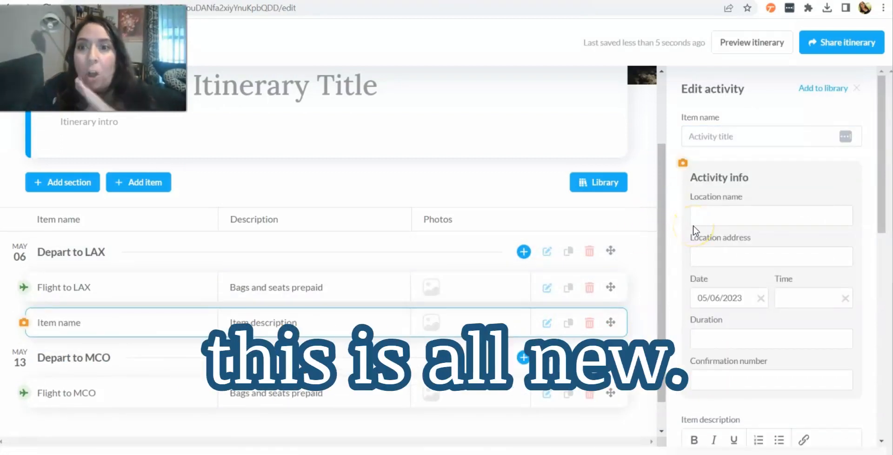
Step: Try entering a location address for the new activity item, then clear it
scroll(693, 226, "down", 1)
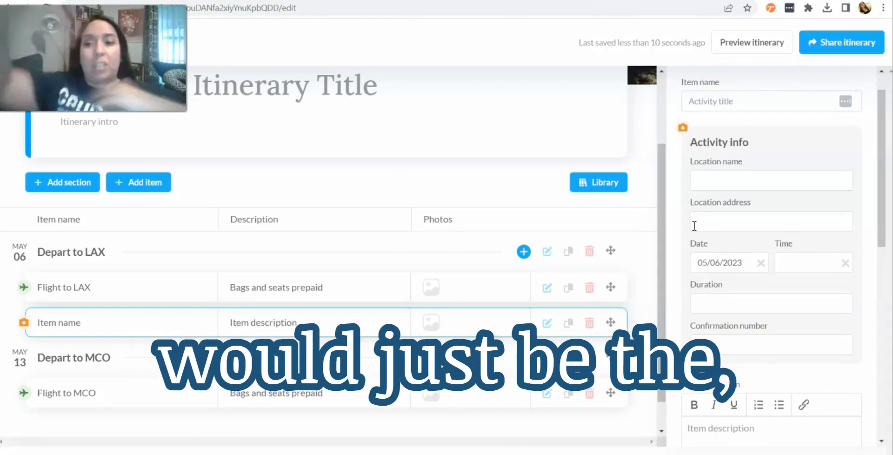
scroll(694, 225, "down", 5)
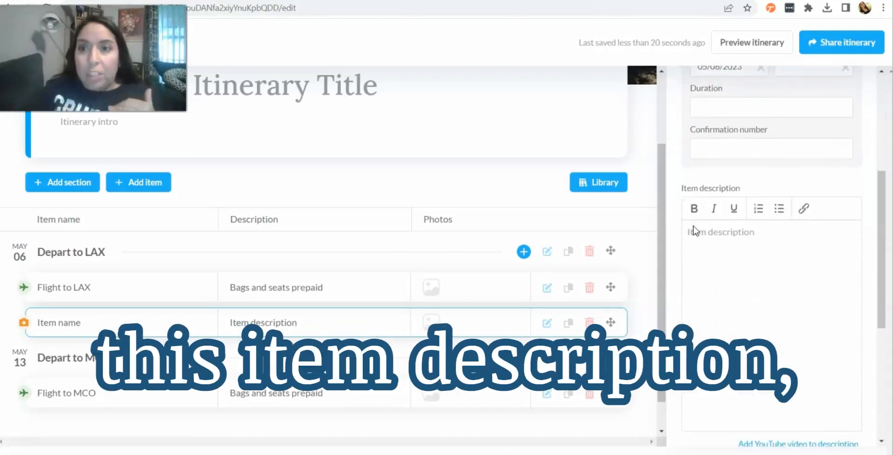
scroll(694, 230, "up", 4)
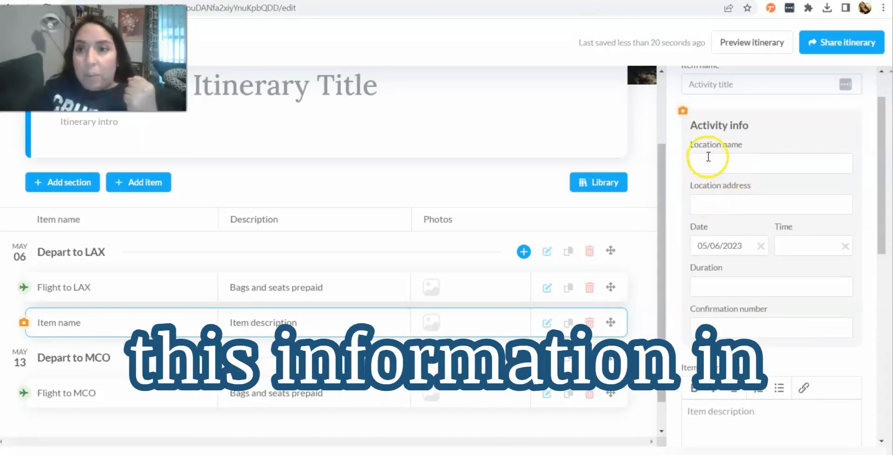
left_click(716, 204)
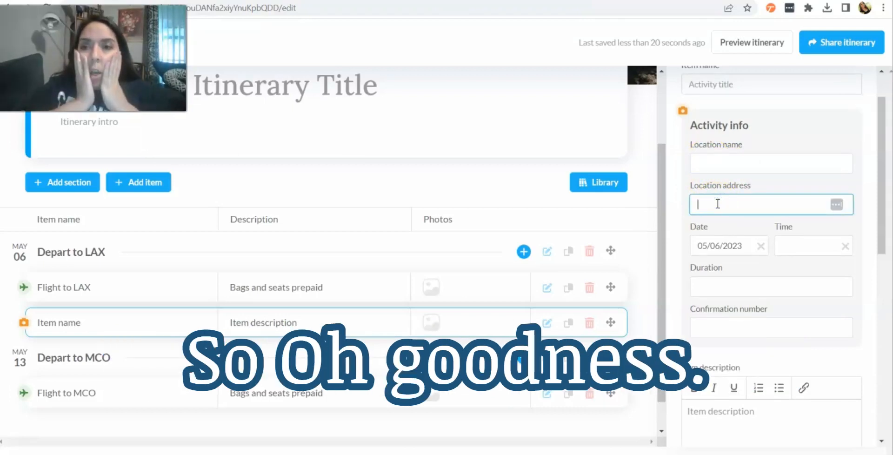
type("7007 Sea")
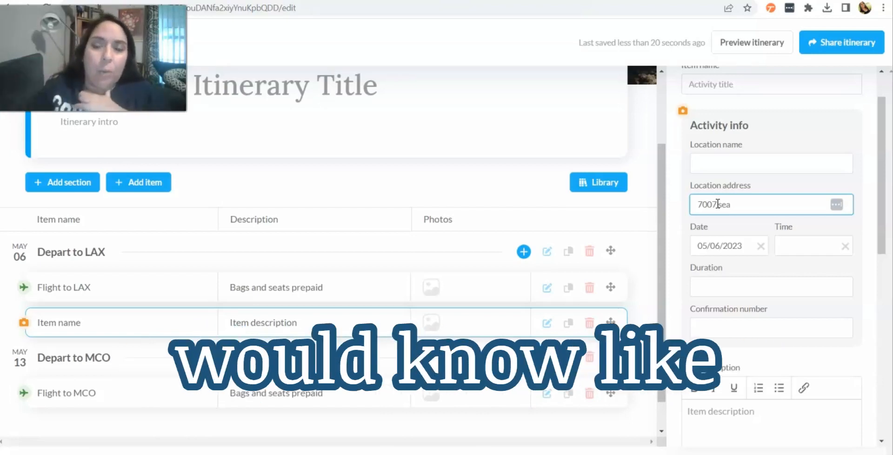
key("BackSpace")
key("BackSpace")
key("BackSpace")
key("BackSpace")
key("BackSpace")
key("BackSpace")
key("BackSpace")
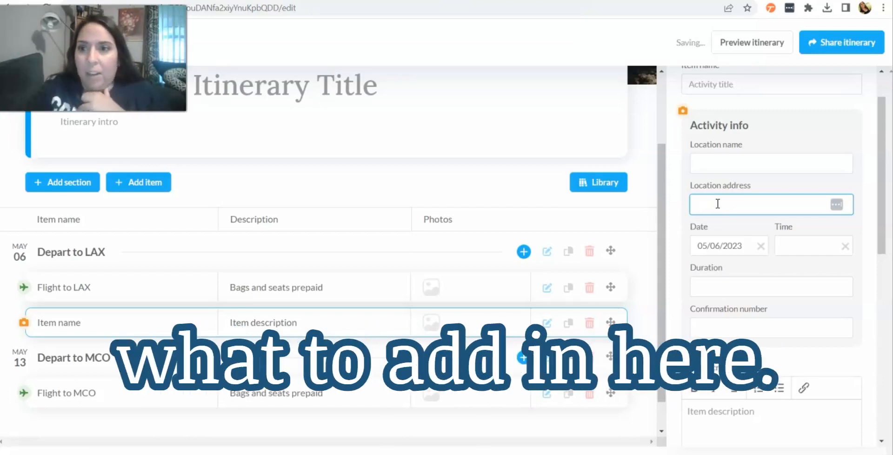
scroll(797, 211, "down", 1)
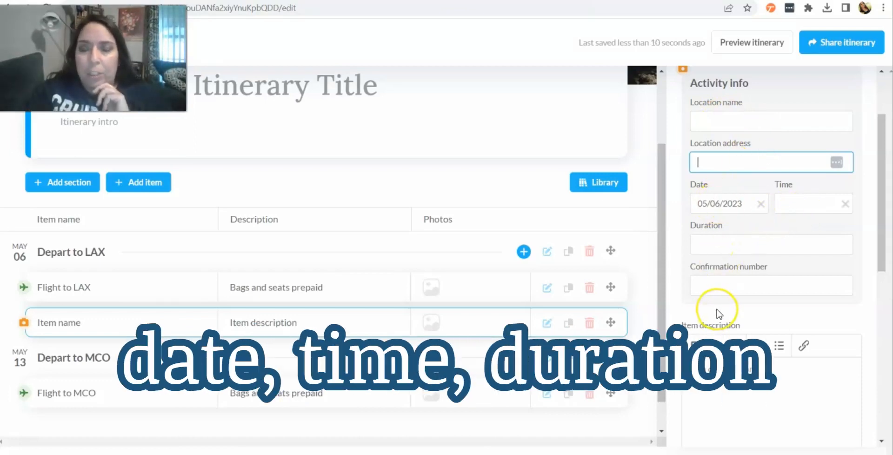
scroll(718, 314, "down", 8)
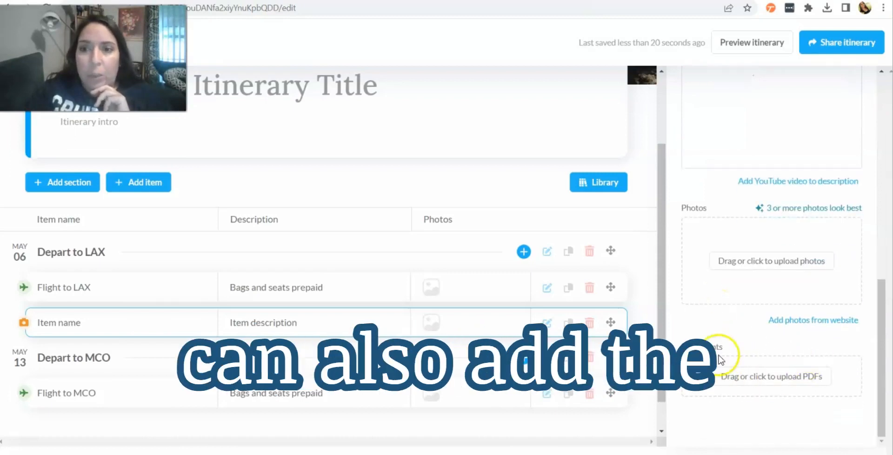
Step: Add a car rental item under the Depart to LAX section
left_click(524, 251)
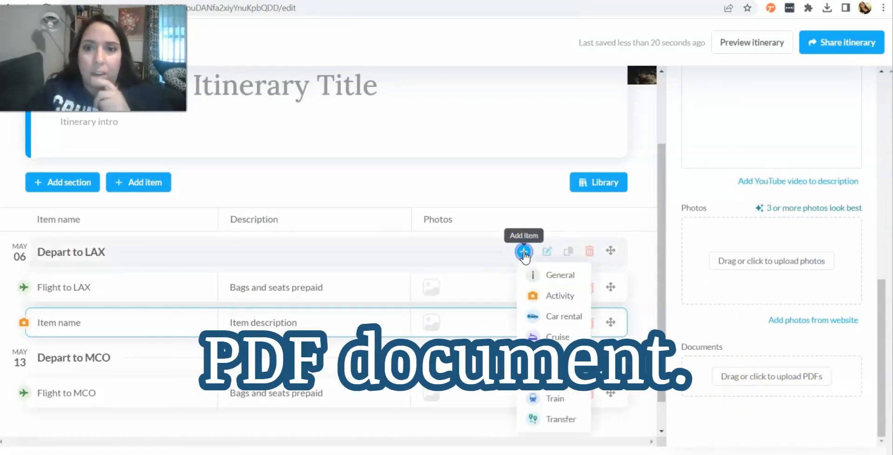
left_click(545, 315)
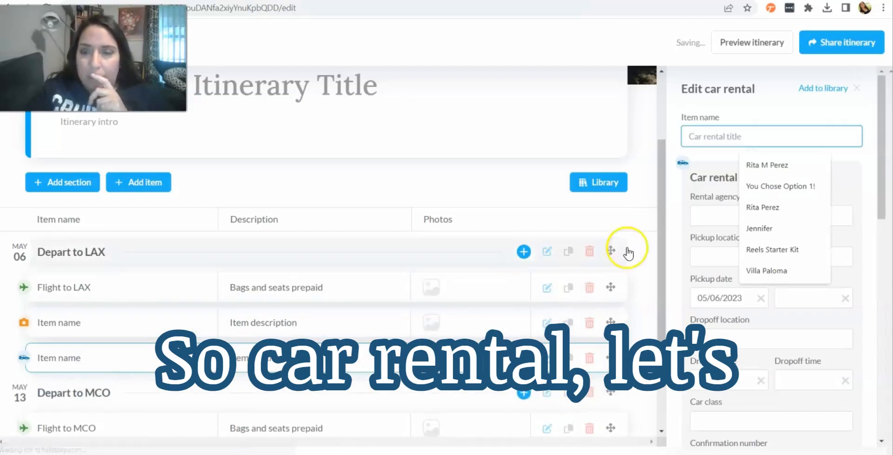
left_click(677, 191)
Step: Review the car rental item's available fields
scroll(677, 192, "down", 1)
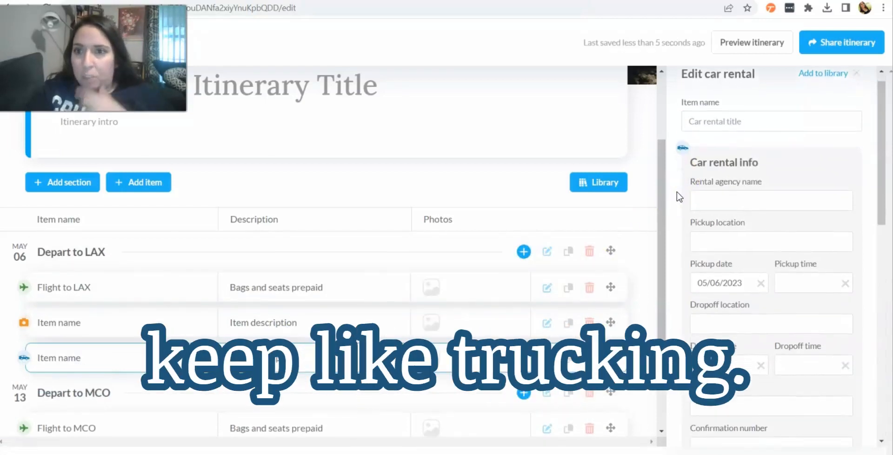
scroll(677, 191, "down", 1)
scroll(677, 192, "down", 3)
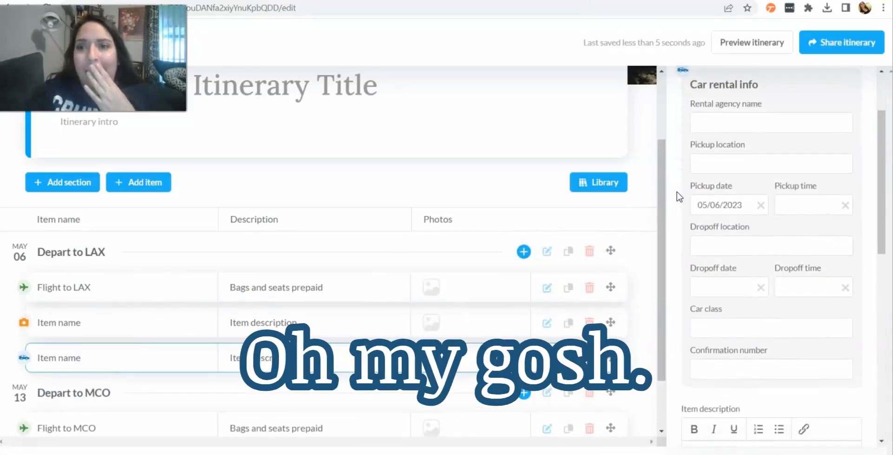
scroll(676, 192, "down", 1)
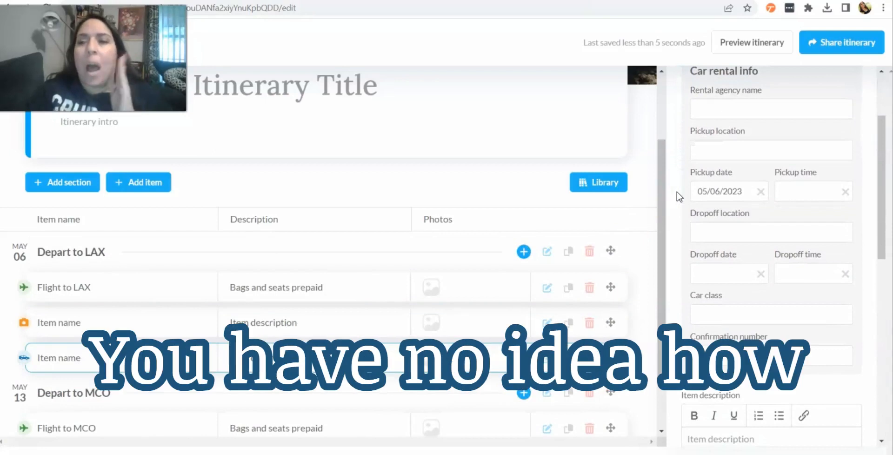
scroll(677, 191, "down", 2)
scroll(677, 192, "down", 5)
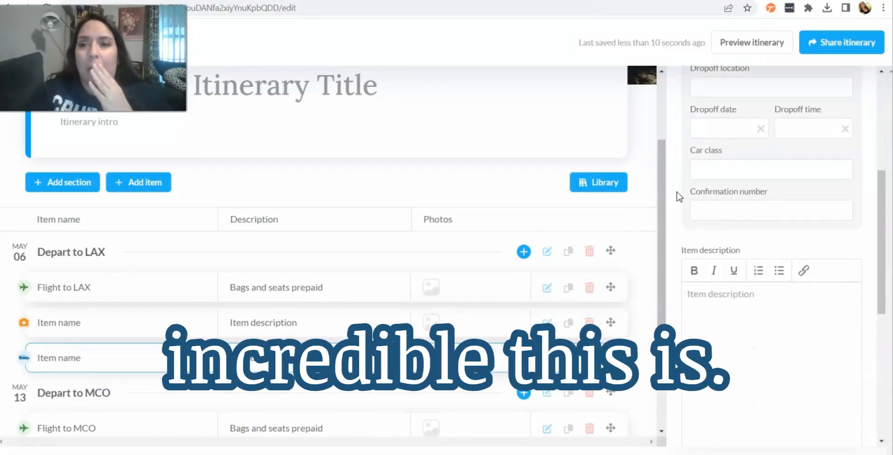
scroll(677, 192, "up", 8)
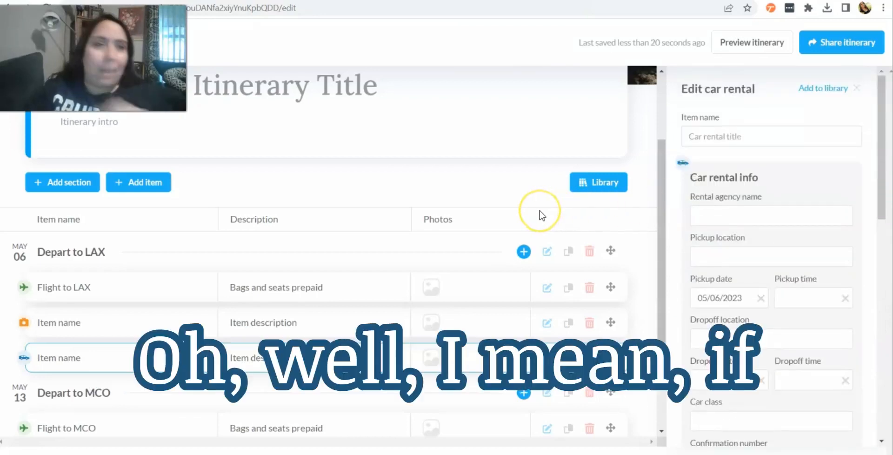
Step: Add a cruise item under the Depart to LAX section
left_click(523, 251)
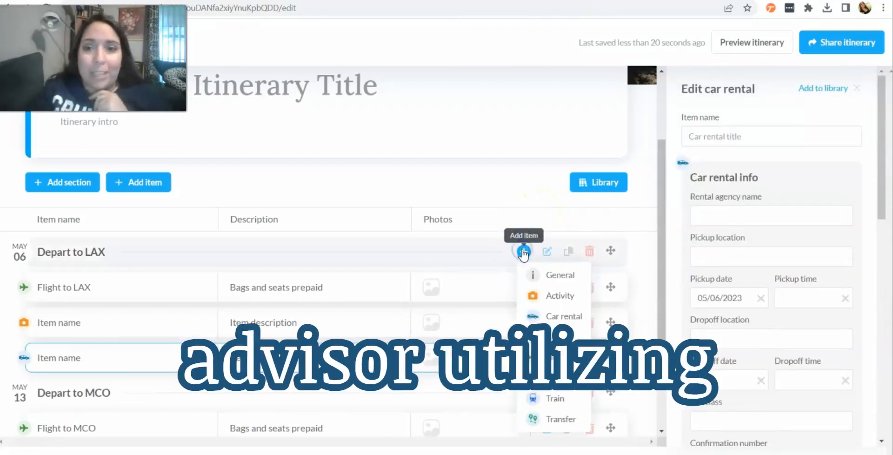
left_click(537, 336)
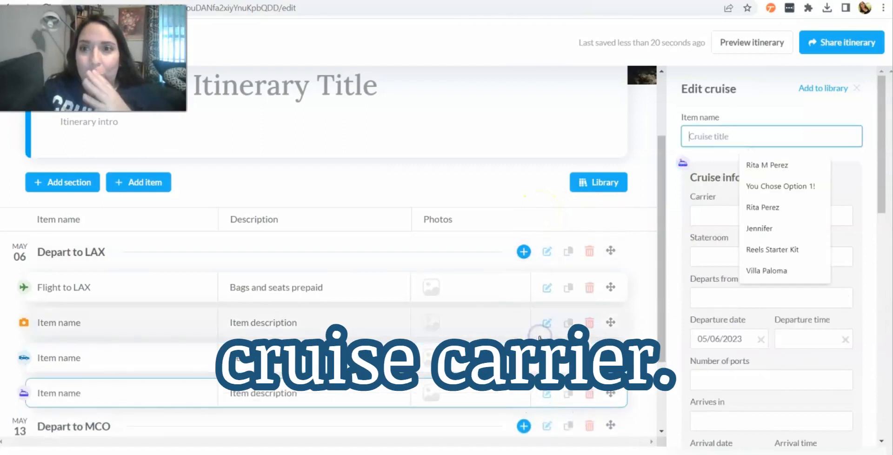
left_click(671, 221)
Step: Set the cruise carrier to Royal Caribbean
scroll(671, 219, "down", 2)
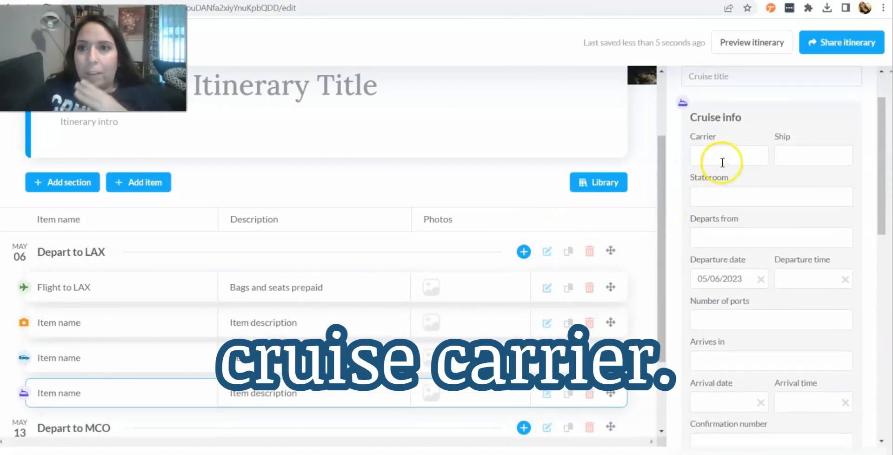
left_click(722, 162)
type("royal")
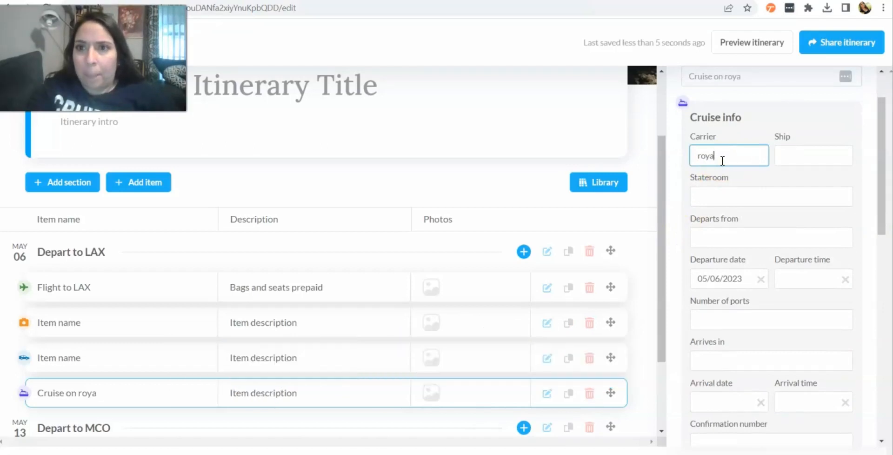
key("BackSpace")
key("BackSpace")
key("BackSpace")
key("BackSpace")
type("Royal C")
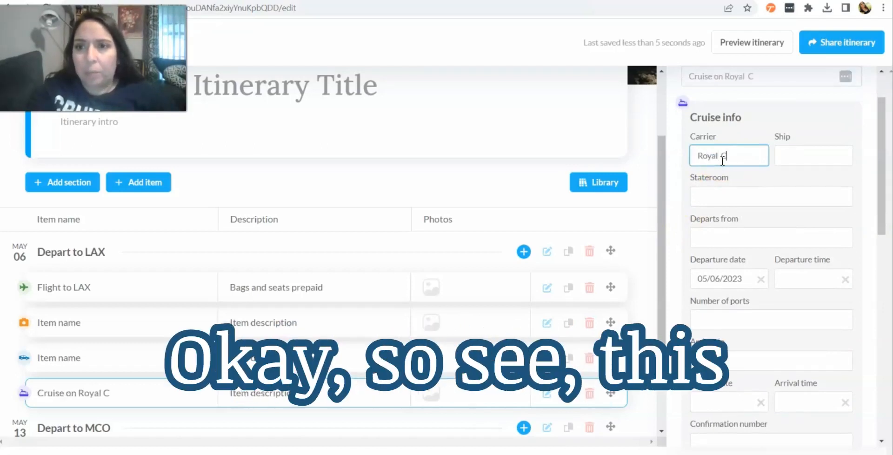
key("BackSpace")
key("BackSpace")
type("Cr")
type("ribbean")
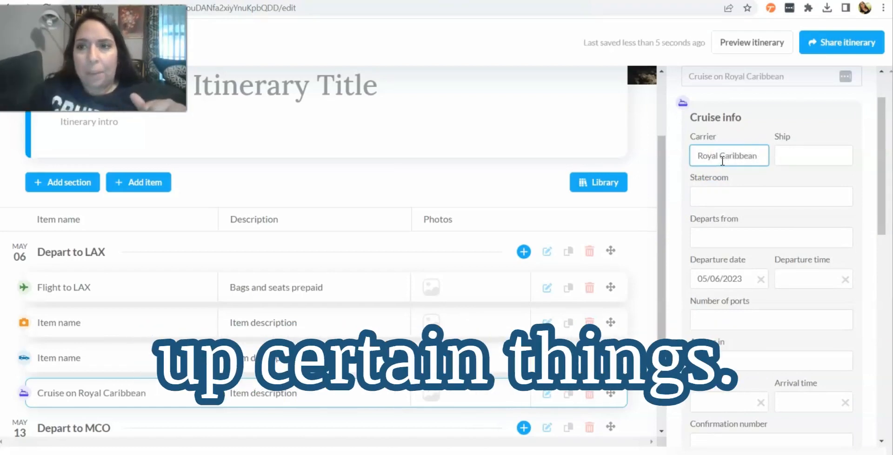
Step: Set the cruise ship to Wonder of the Seas
left_click(790, 158)
type("Wonder of The")
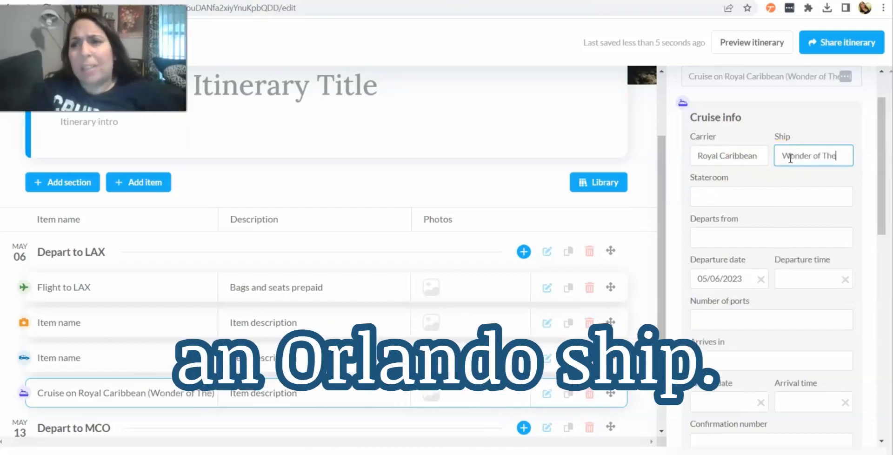
key("BackSpace")
key("BackSpace")
key("BackSpace")
key("BackSpace")
type("the Seas")
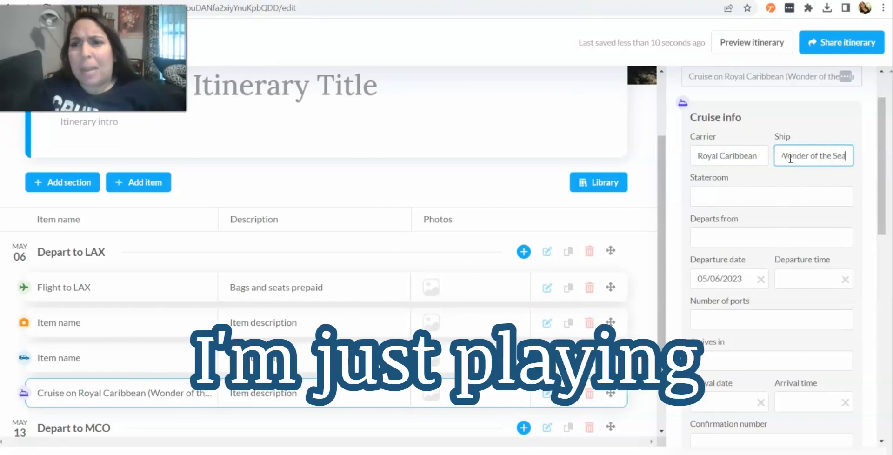
Step: Set the stateroom to 10078 and the departure port to LAX
left_click(783, 189)
type("1")
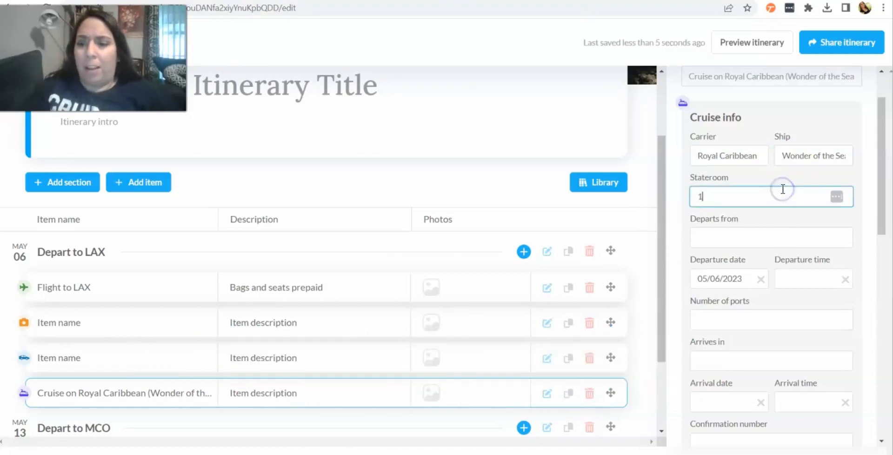
type("0078")
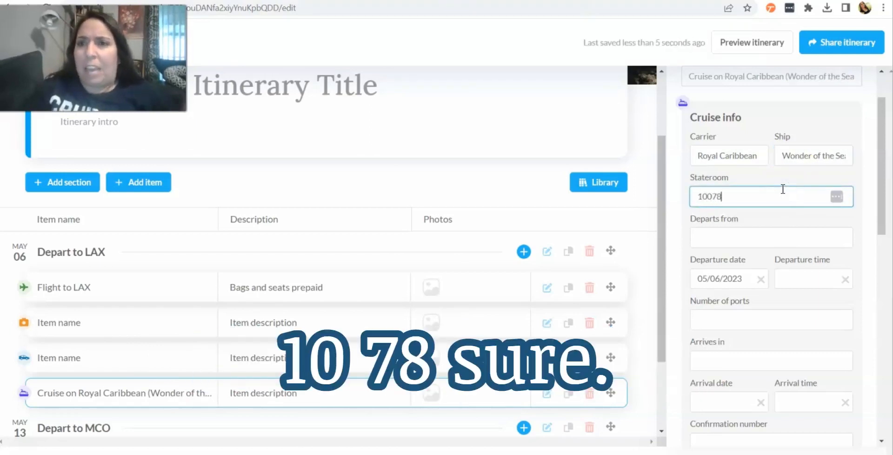
left_click(734, 246)
type("LAZ")
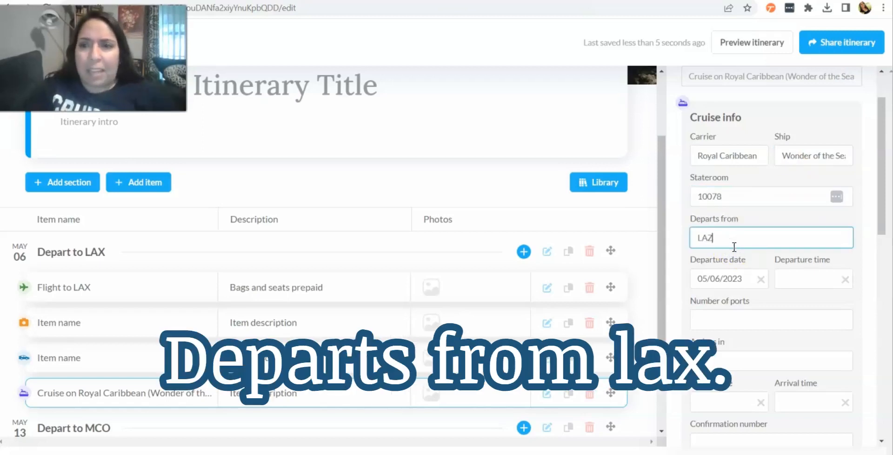
key("BackSpace")
type("x")
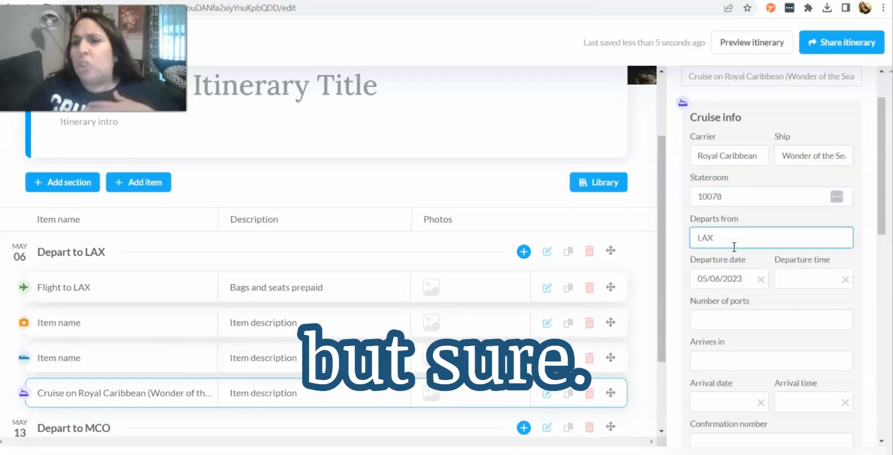
Step: Set the cruise's number of ports to 4
scroll(760, 272, "down", 2)
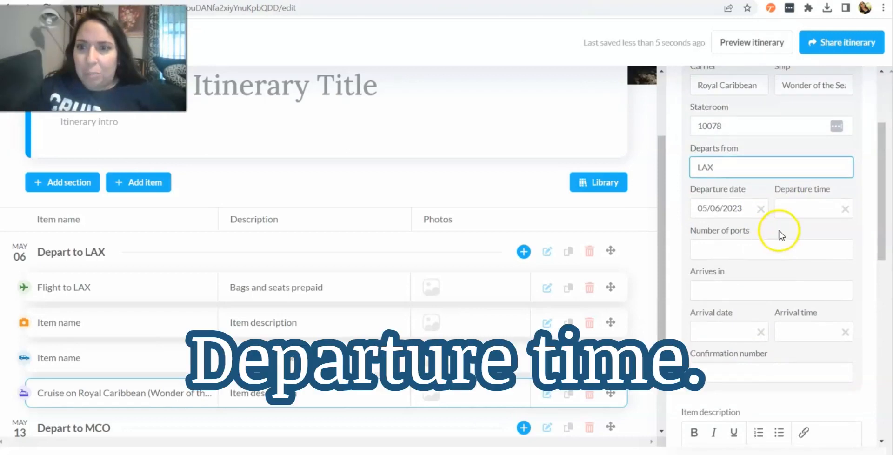
left_click(732, 250)
type("4")
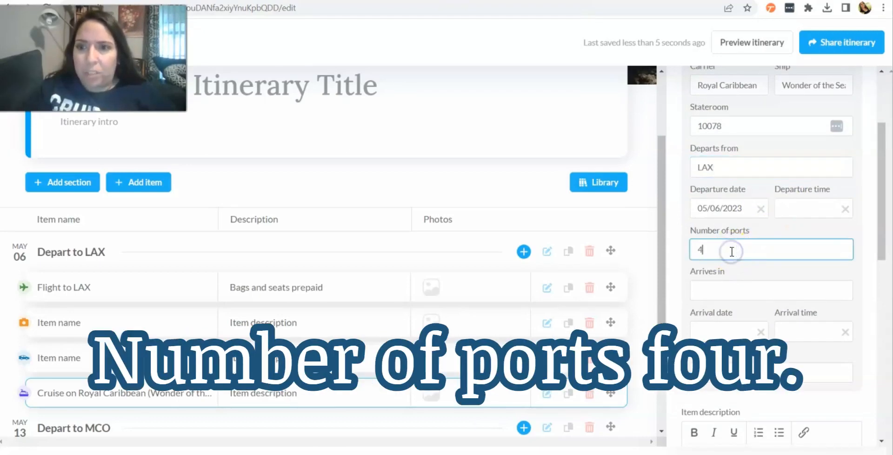
Step: Set the cruise's arrival port to LAX and the arrival date to 05/13/2023
scroll(725, 244, "down", 1)
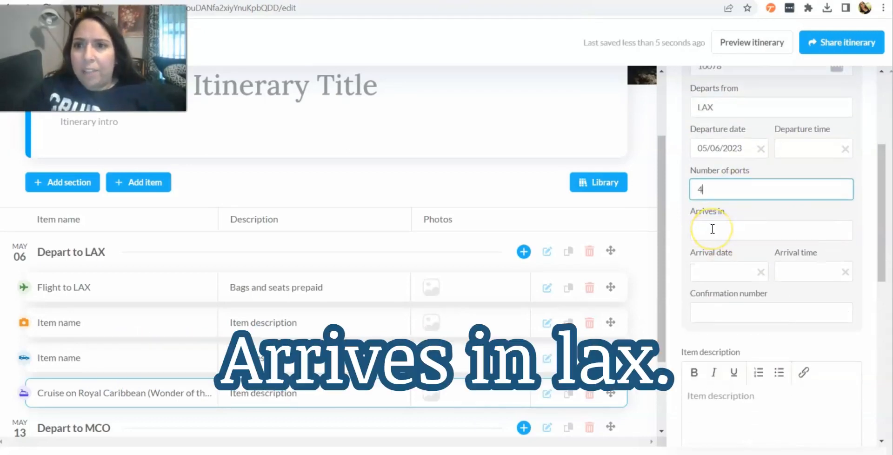
left_click(713, 229)
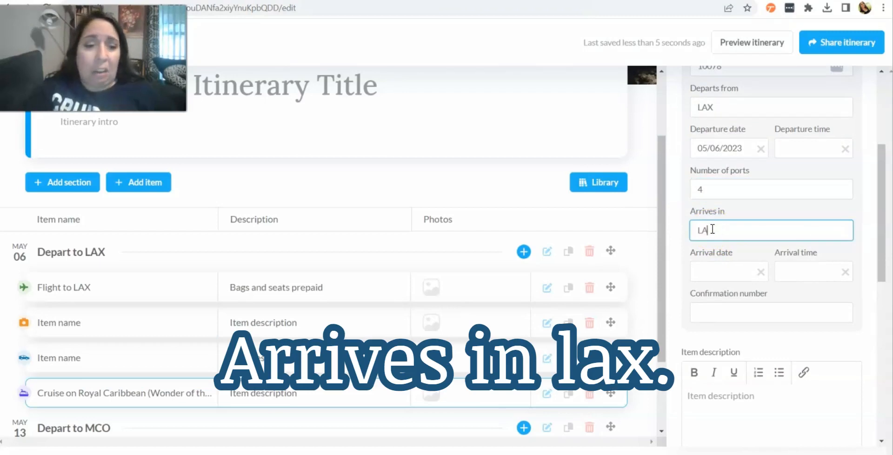
left_click(728, 272)
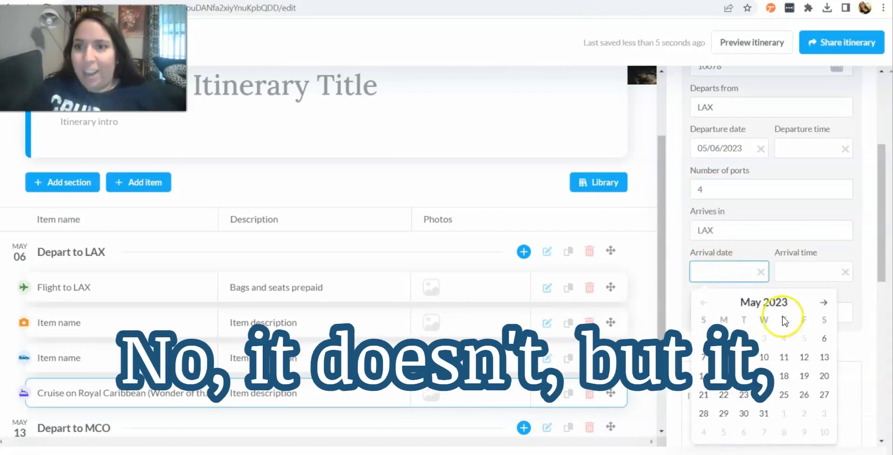
left_click(816, 359)
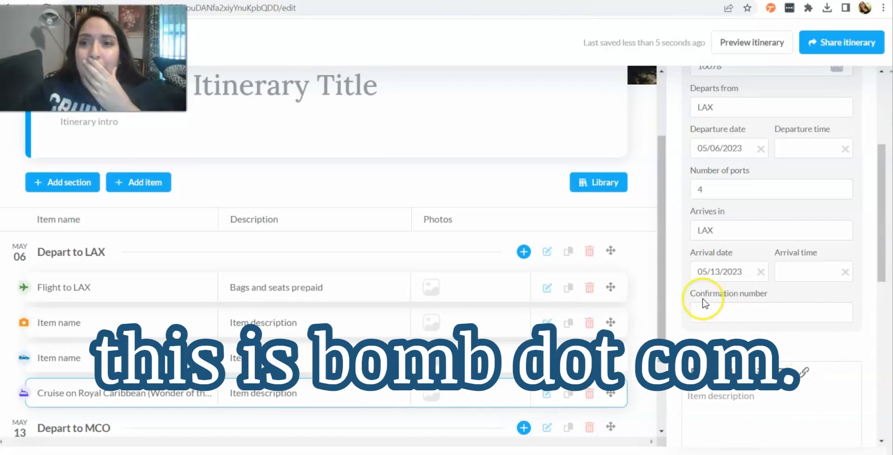
Step: Review the remaining description, photo and document fields of the cruise item
scroll(701, 302, "down", 6)
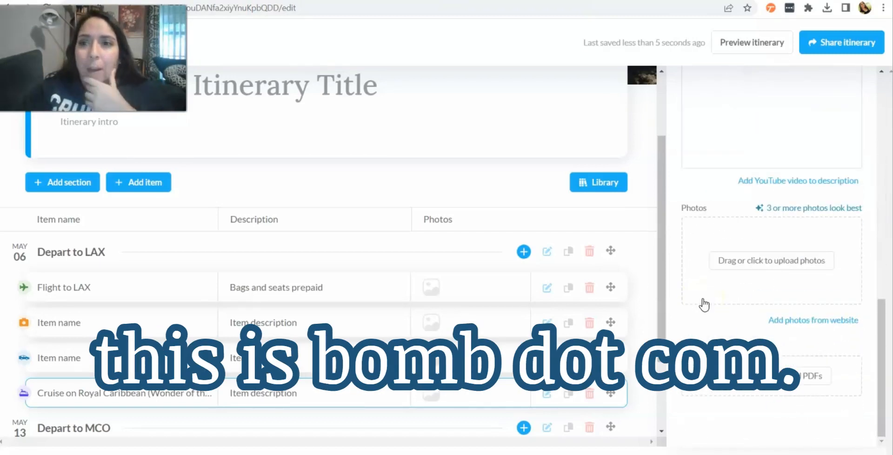
scroll(704, 304, "up", 6)
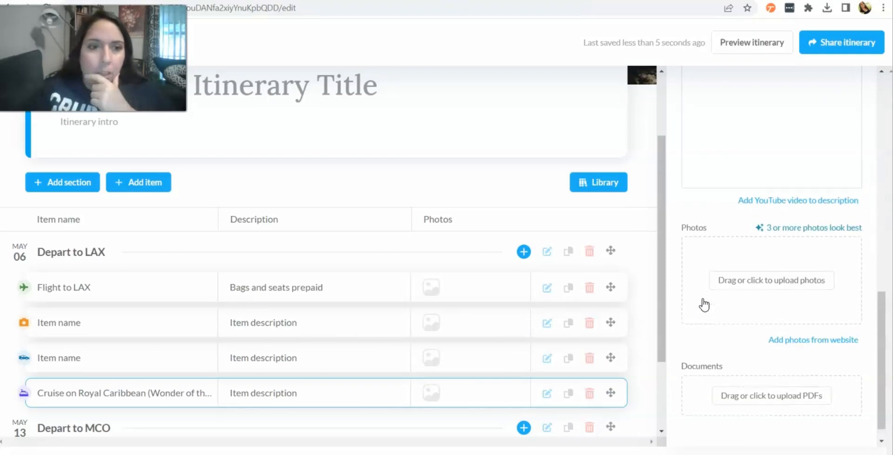
scroll(705, 304, "up", 4)
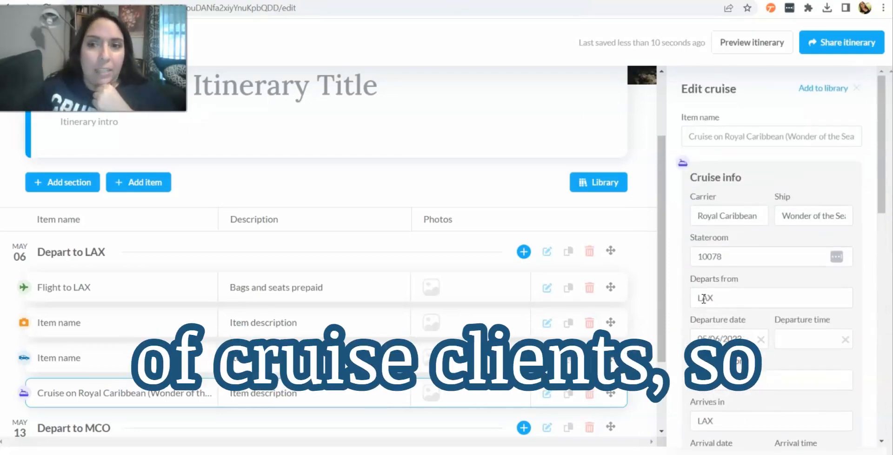
scroll(704, 299, "down", 3)
scroll(704, 298, "down", 4)
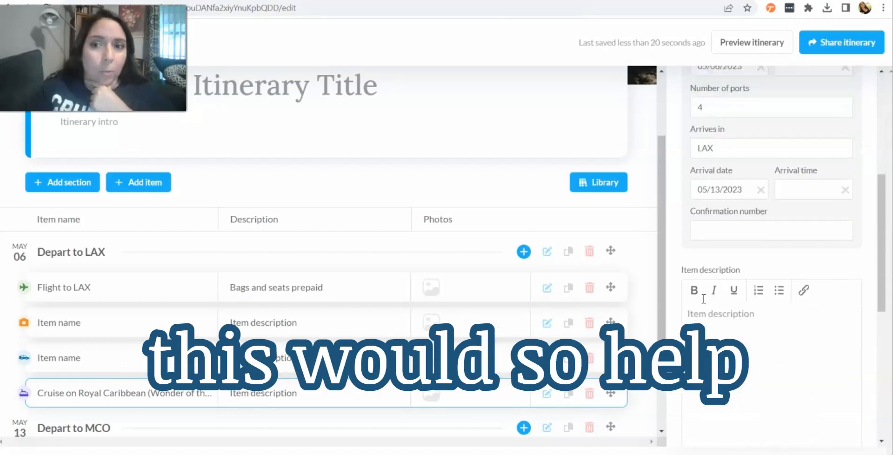
left_click(693, 296)
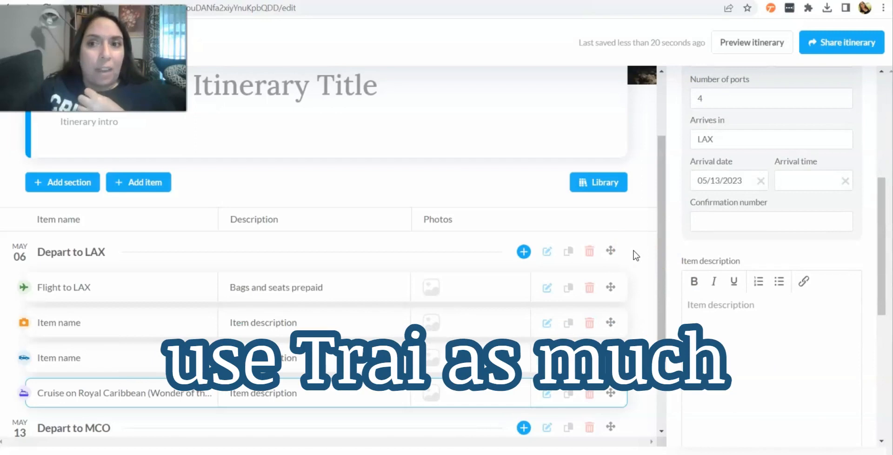
scroll(636, 255, "down", 2)
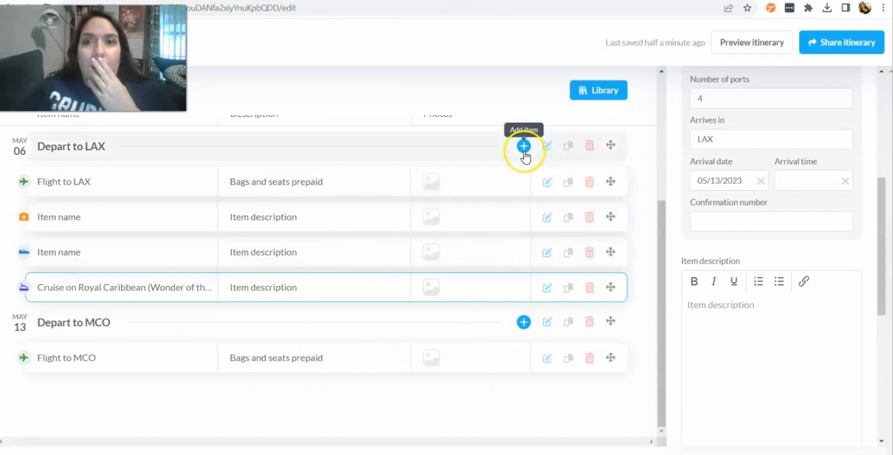
scroll(682, 273, "down", 5)
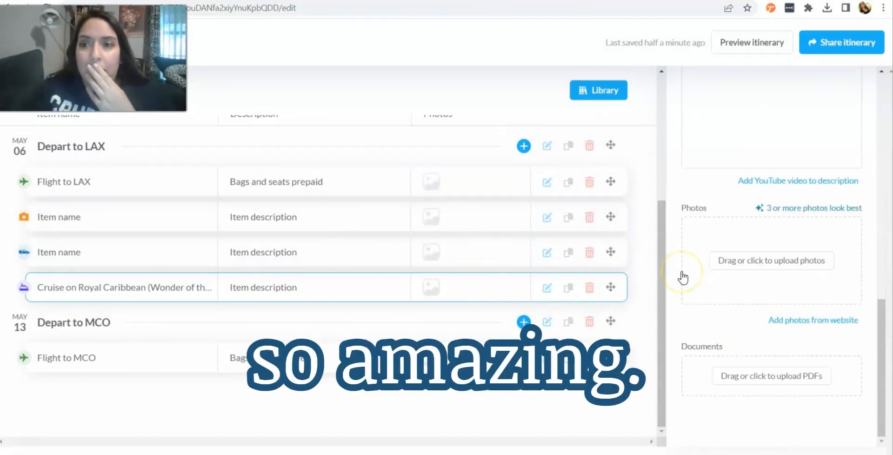
scroll(683, 278, "up", 6)
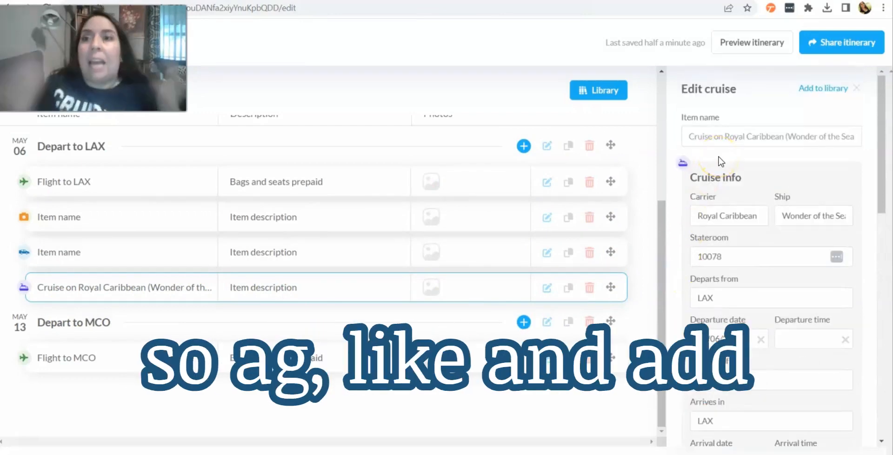
Step: Add a lodging item under the Depart to LAX section
left_click(524, 145)
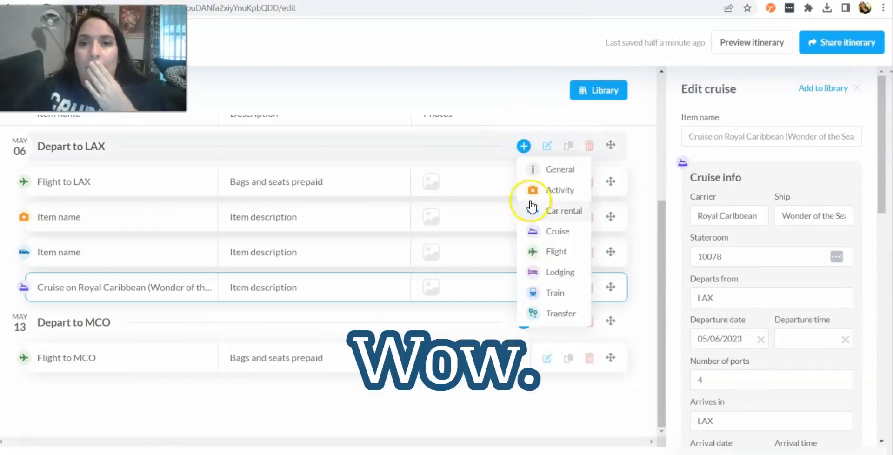
left_click(560, 272)
left_click(711, 137)
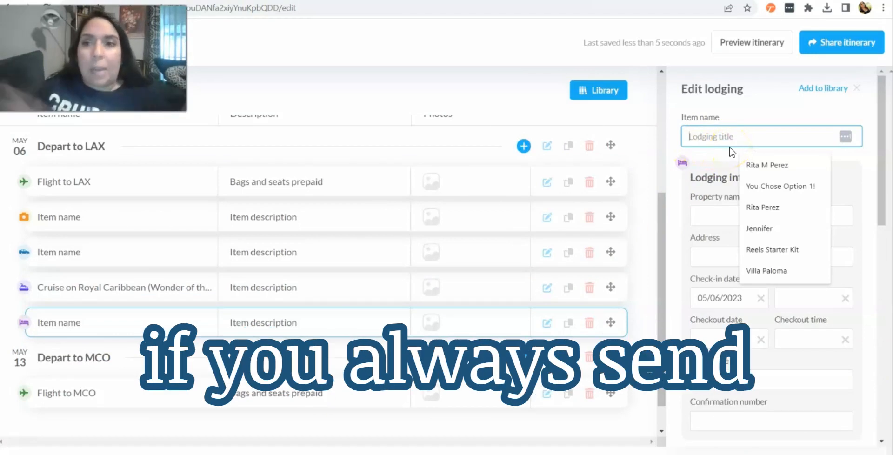
left_click(717, 157)
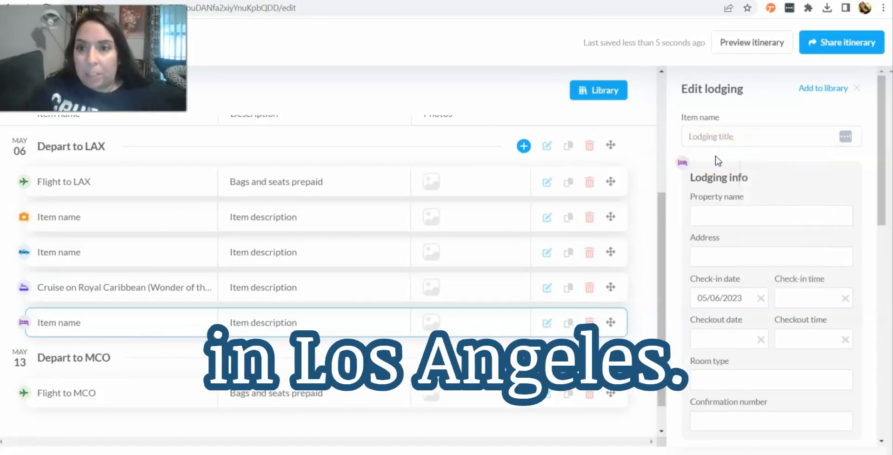
Step: Review the lodging item's available fields and open the library panel
scroll(714, 156, "down", 2)
left_click(740, 237)
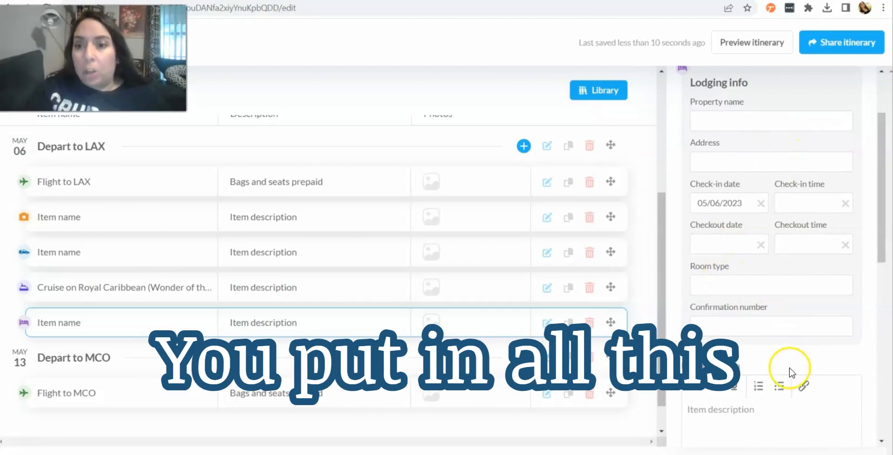
scroll(789, 368, "down", 6)
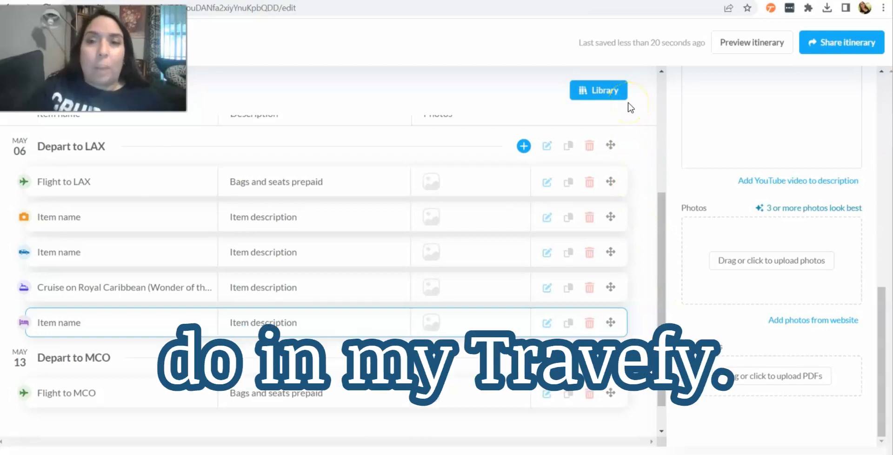
scroll(630, 155, "up", 3)
scroll(630, 153, "down", 2)
scroll(632, 152, "down", 2)
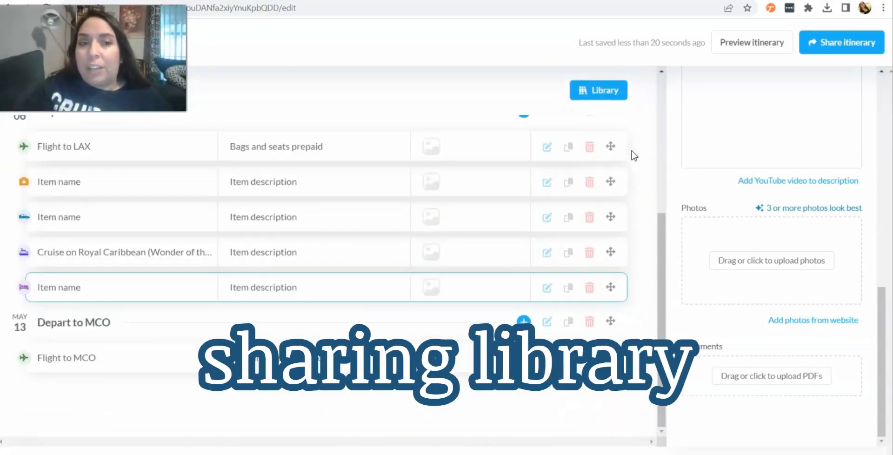
scroll(632, 154, "up", 1)
left_click(601, 95)
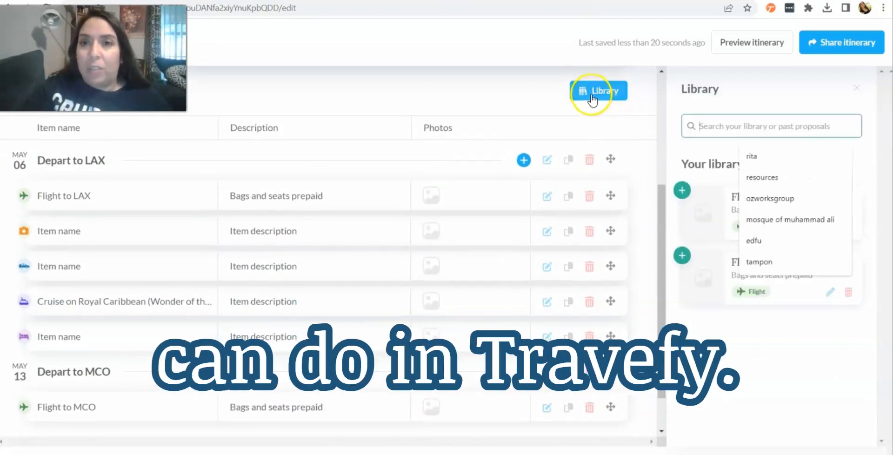
Step: Add a train item under the Depart to LAX section
left_click(524, 160)
left_click(539, 307)
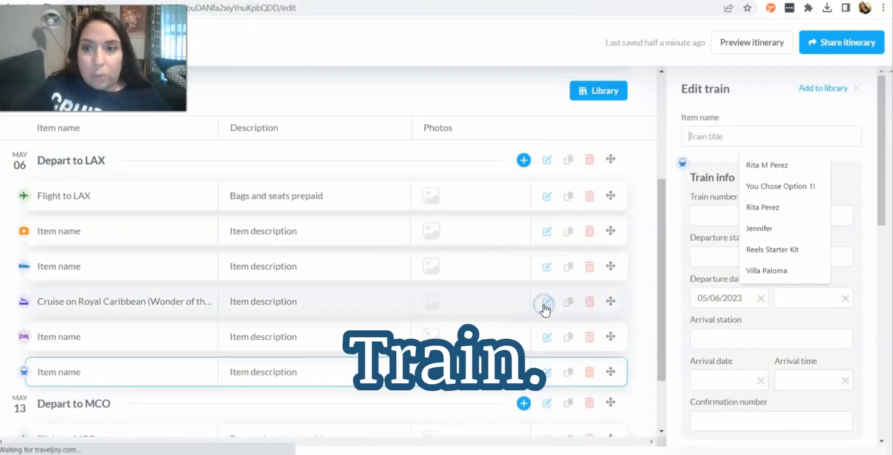
scroll(719, 264, "down", 2)
left_click(679, 203)
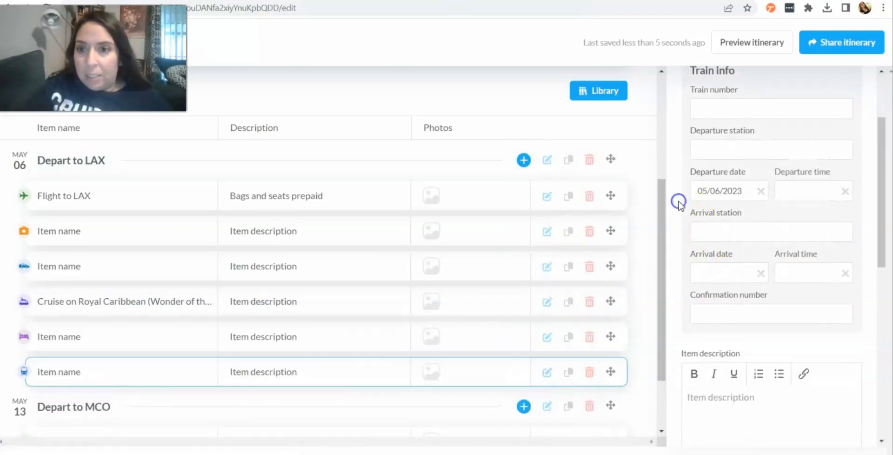
Step: Add a transfer item under the Depart to LAX section
scroll(680, 206, "down", 4)
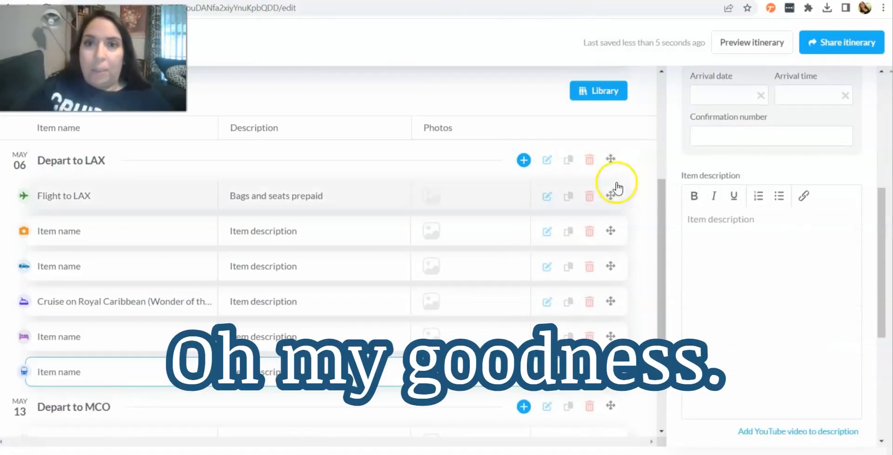
left_click(523, 161)
left_click(540, 325)
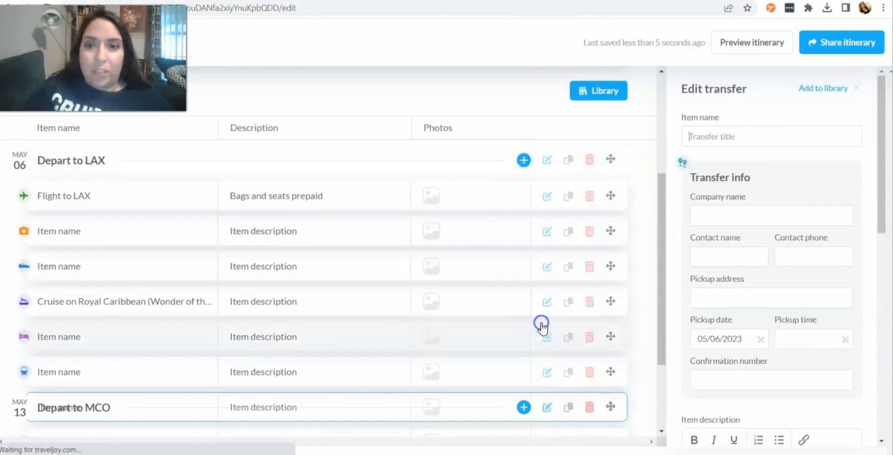
left_click(671, 269)
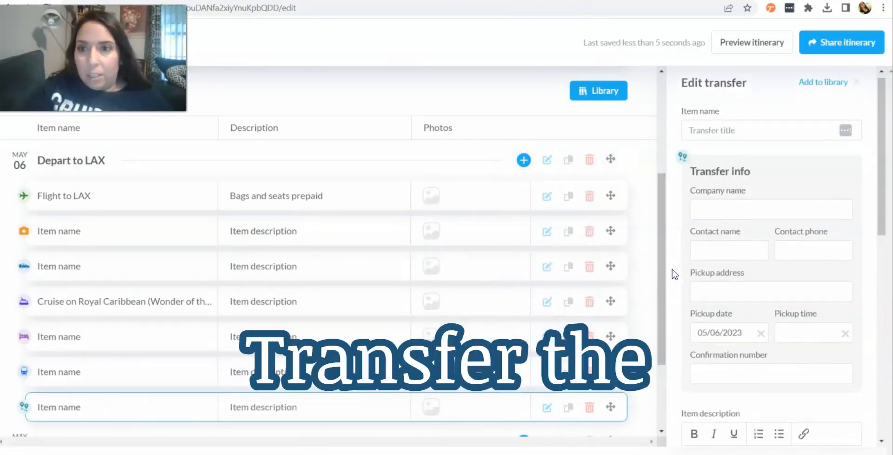
Step: Review the transfer item's available fields
scroll(674, 272, "down", 1)
scroll(675, 274, "down", 4)
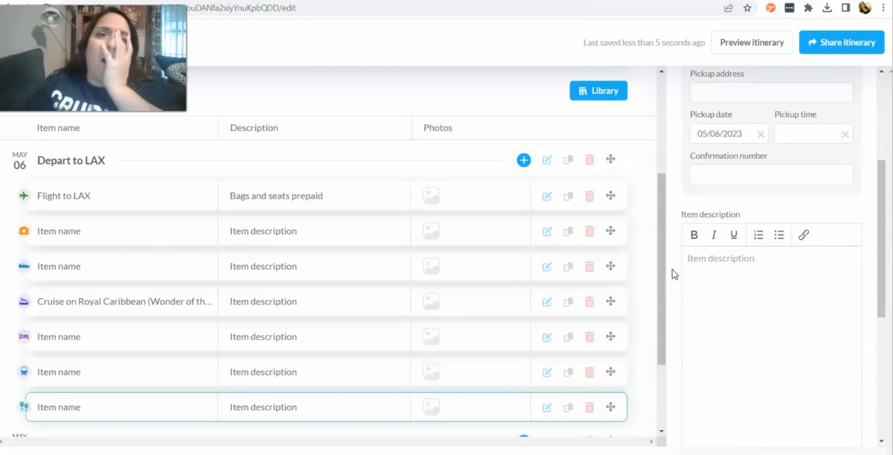
scroll(675, 274, "down", 5)
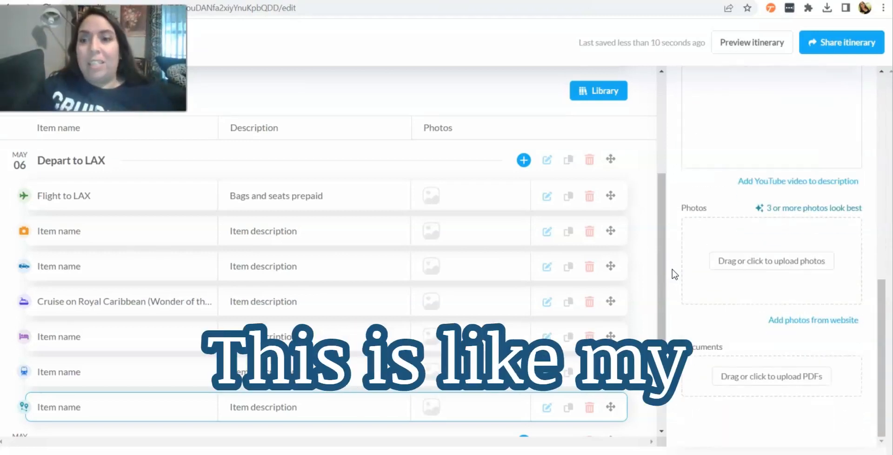
scroll(590, 316, "down", 3)
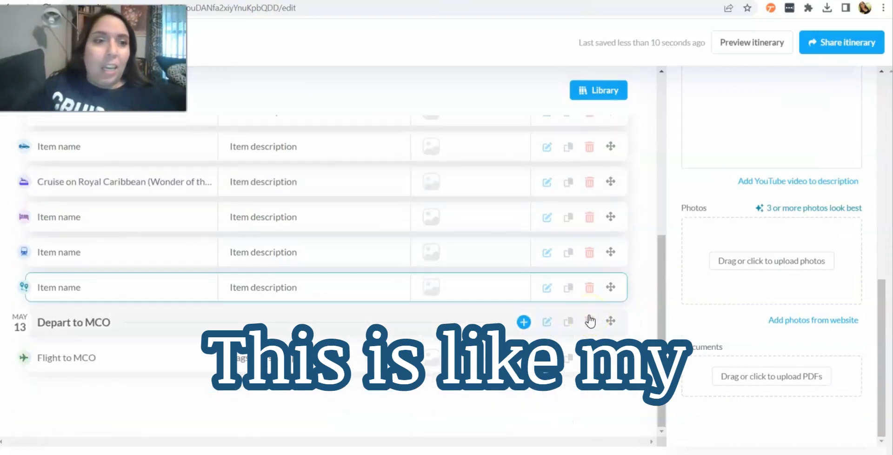
scroll(590, 320, "up", 8)
Step: Preview the itinerary and scroll through all of its sections and items
left_click(736, 44)
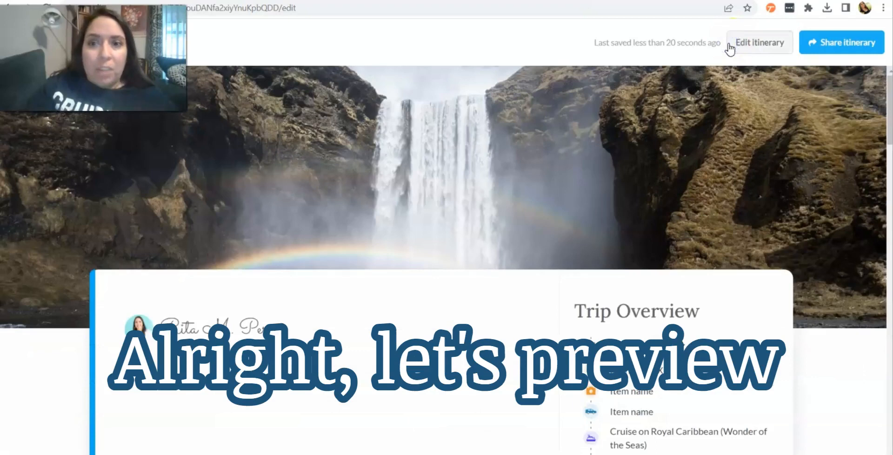
scroll(428, 228, "down", 3)
scroll(428, 231, "down", 1)
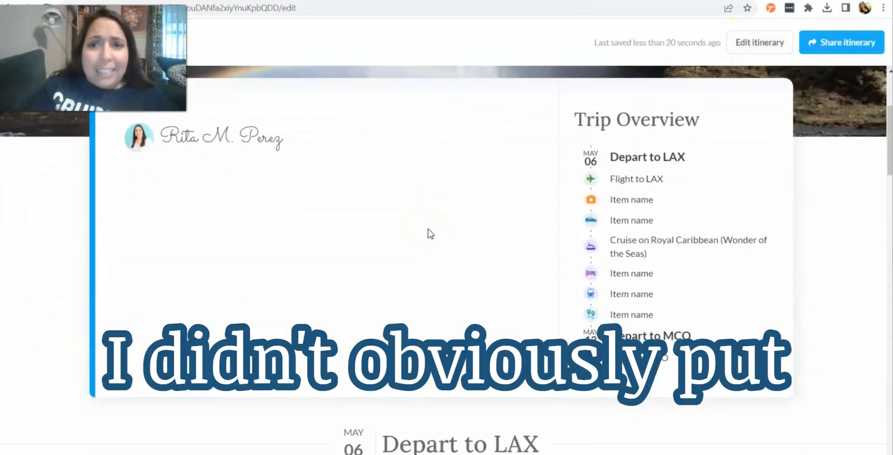
scroll(428, 228, "down", 6)
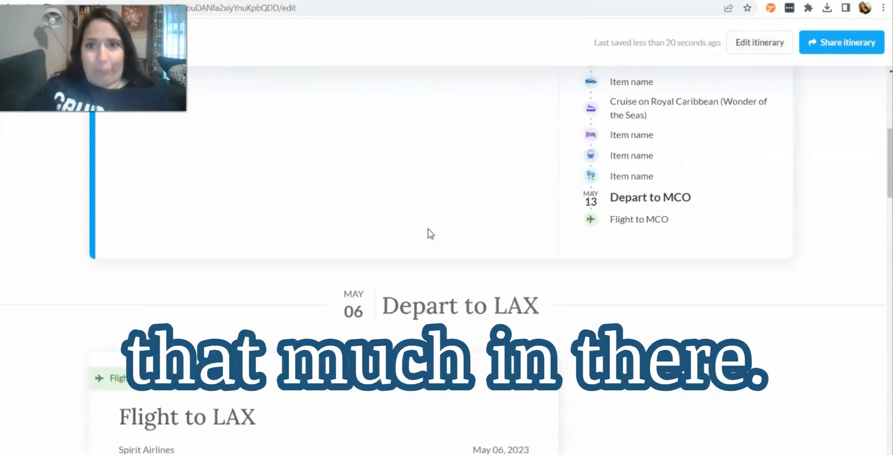
scroll(428, 228, "down", 3)
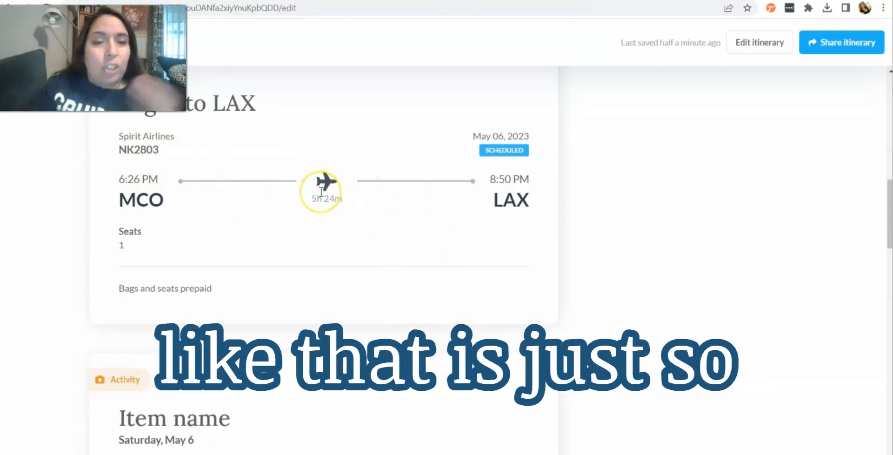
scroll(320, 191, "down", 6)
scroll(320, 192, "down", 8)
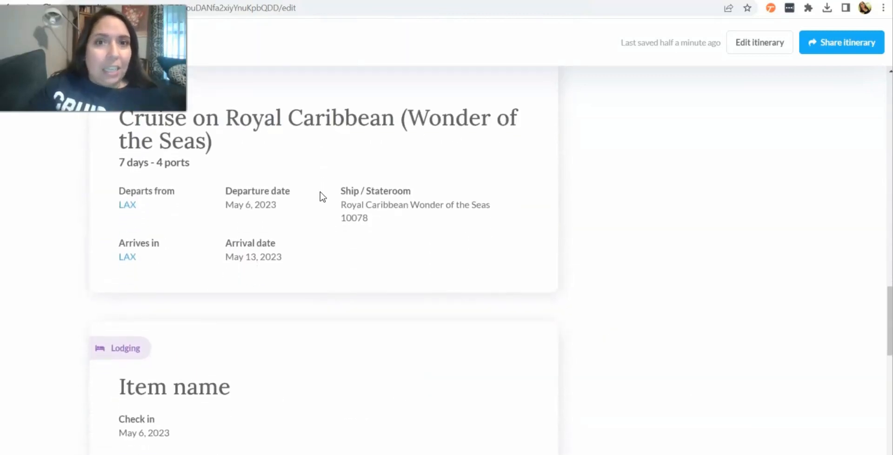
scroll(292, 207, "down", 10)
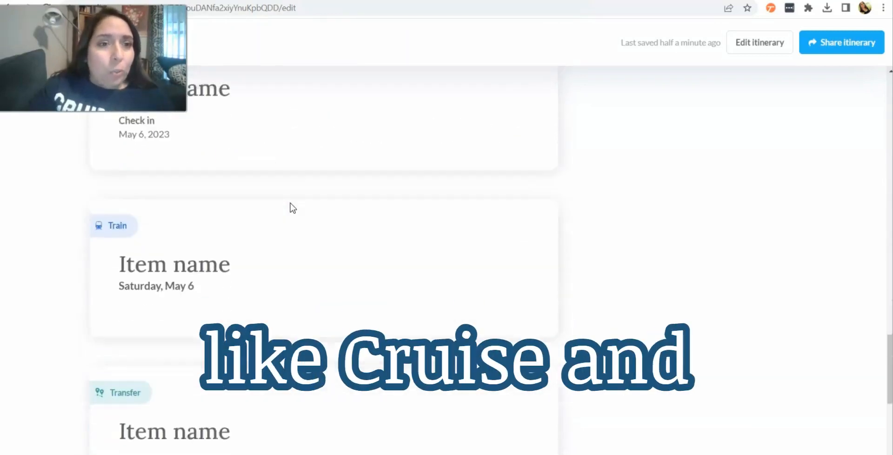
scroll(292, 208, "down", 7)
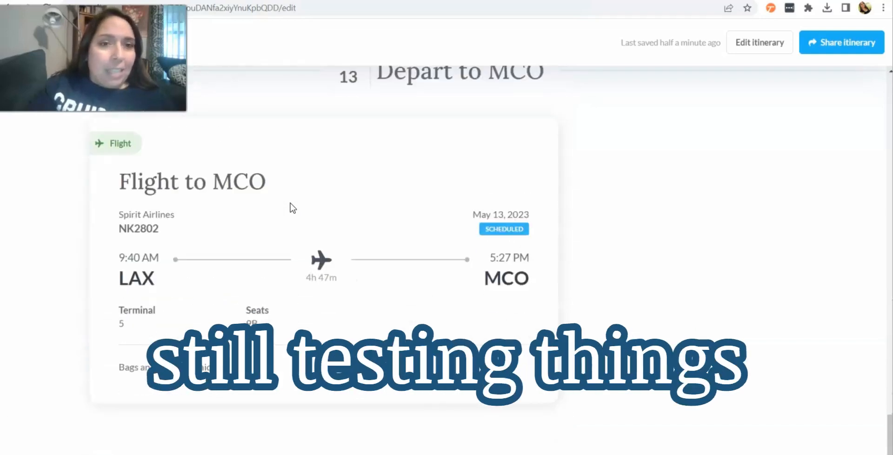
Step: Save the itinerary as a PDF
left_click(832, 50)
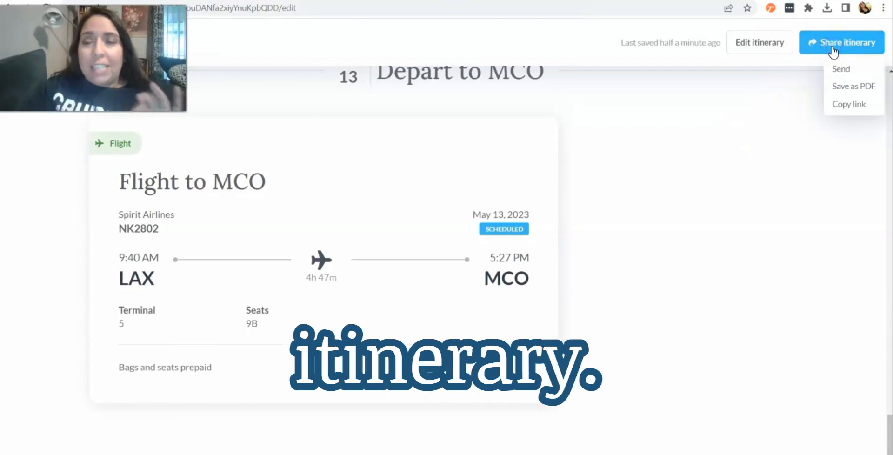
left_click(851, 88)
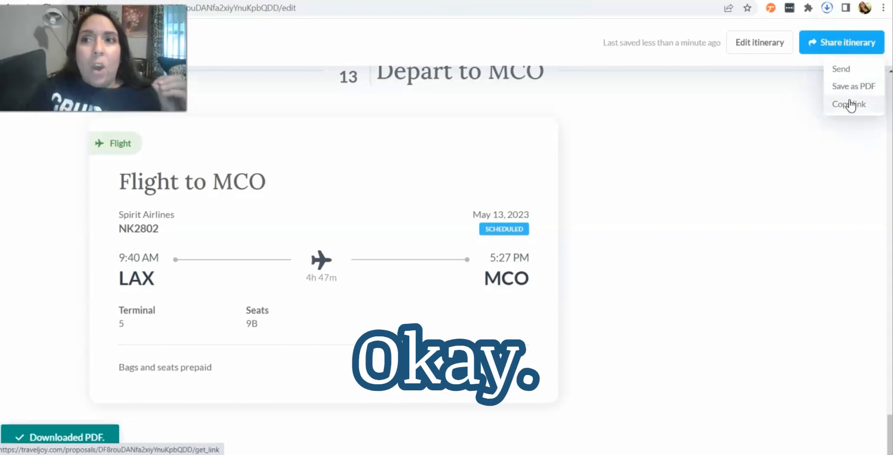
Step: Copy the client itinerary link and open it to view the client-side itinerary
left_click(850, 104)
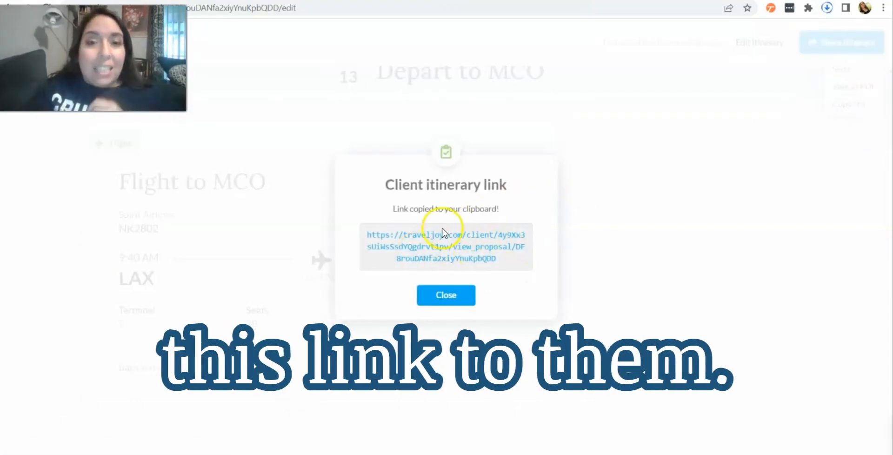
left_click(471, 250)
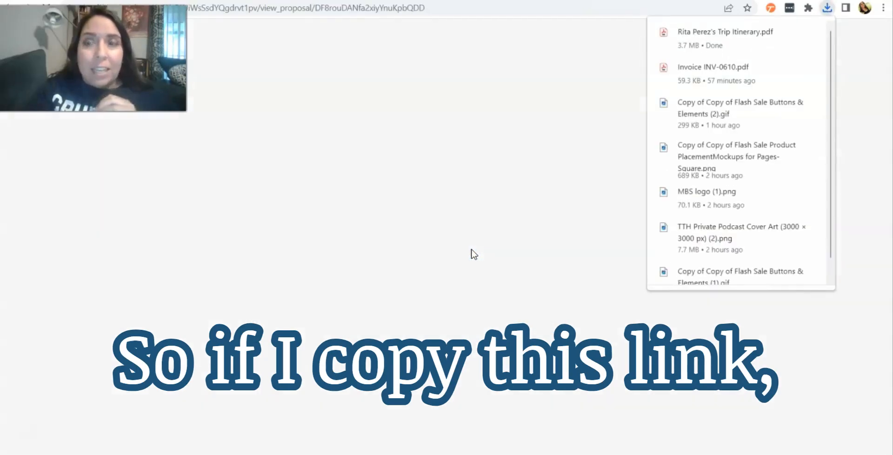
scroll(472, 253, "down", 5)
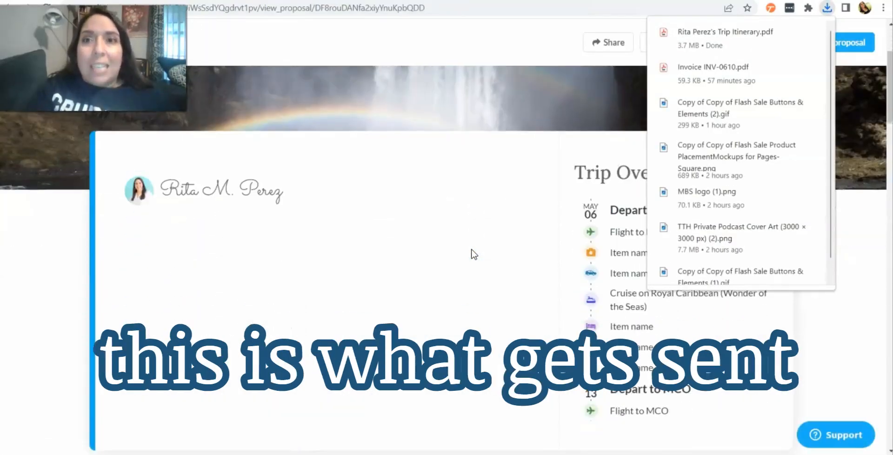
scroll(471, 254, "down", 15)
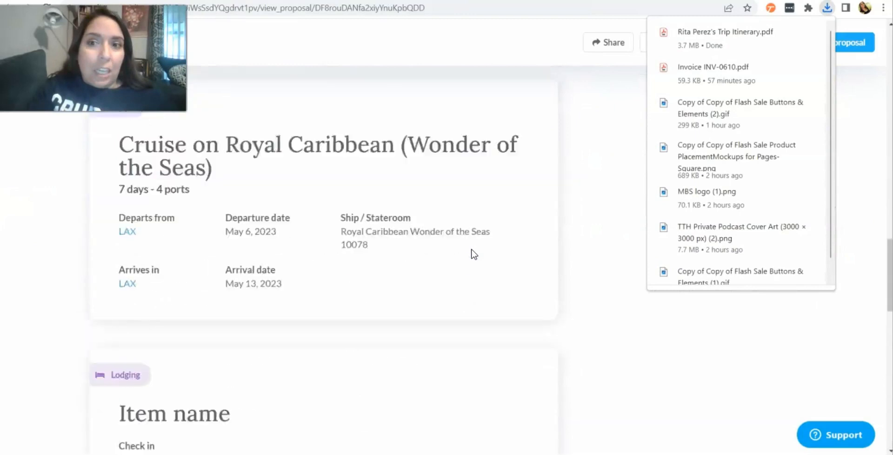
Step: Open the downloaded itinerary PDF and scroll through its pages
left_click(664, 141)
left_click(827, 8)
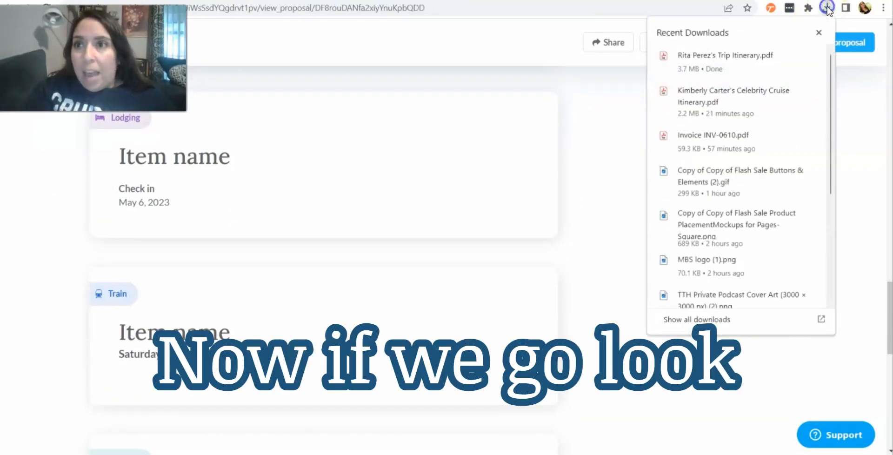
left_click(747, 57)
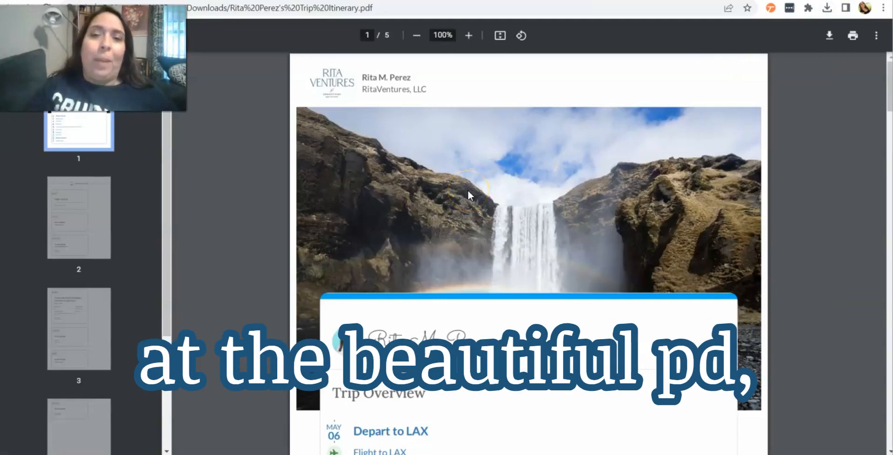
scroll(468, 190, "down", 1)
scroll(468, 191, "down", 7)
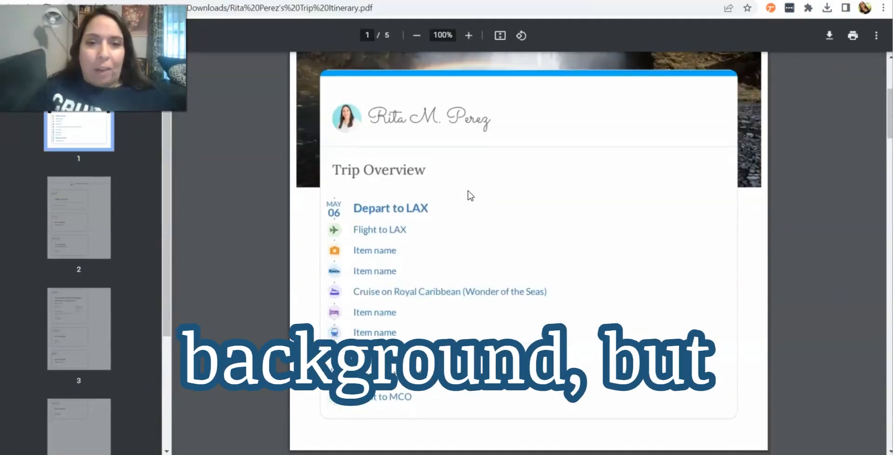
scroll(470, 195, "down", 20)
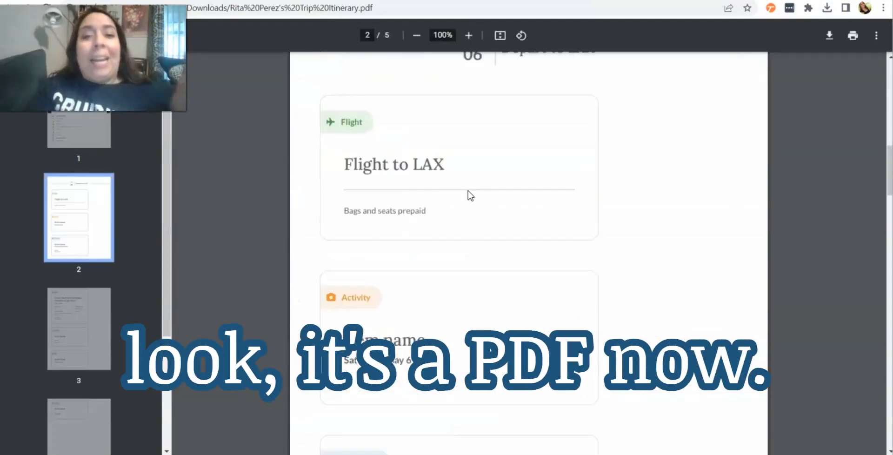
scroll(471, 195, "down", 10)
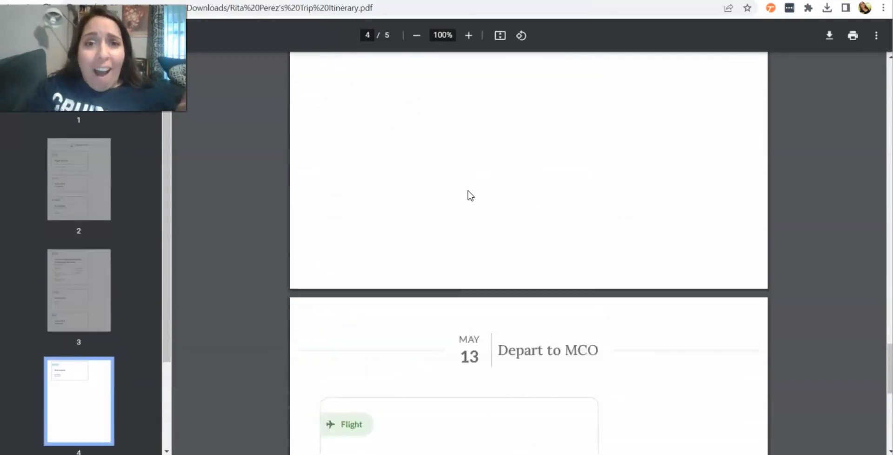
scroll(471, 195, "up", 20)
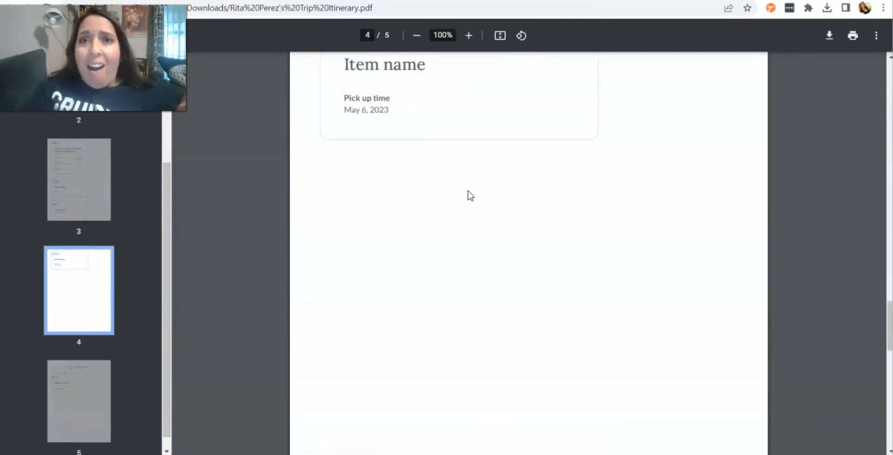
scroll(470, 194, "up", 15)
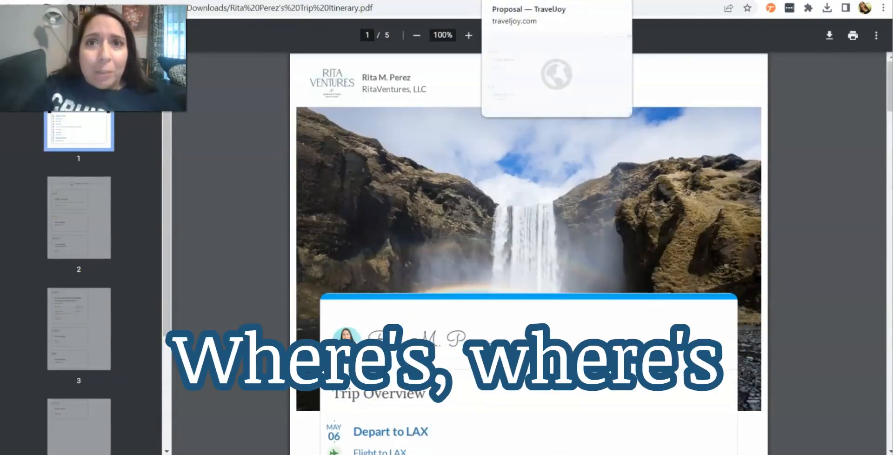
Step: Return to the client itinerary view and approve the proposal
left_click(526, 1)
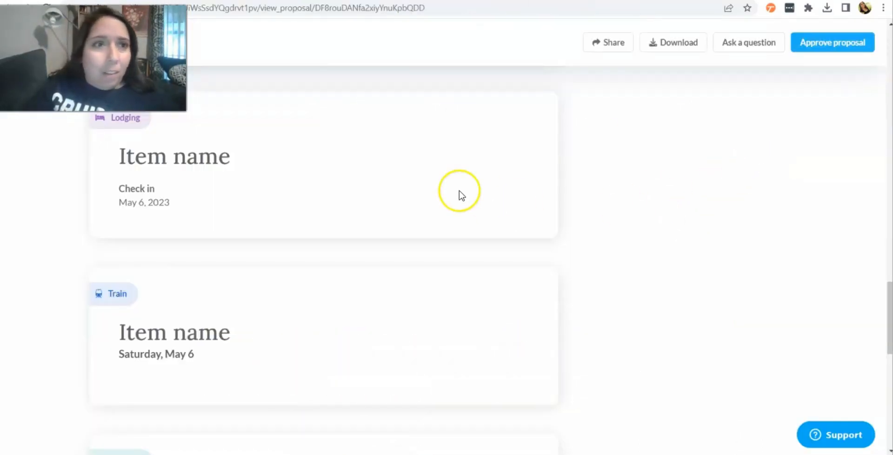
scroll(708, 161, "up", 4)
scroll(708, 161, "up", 10)
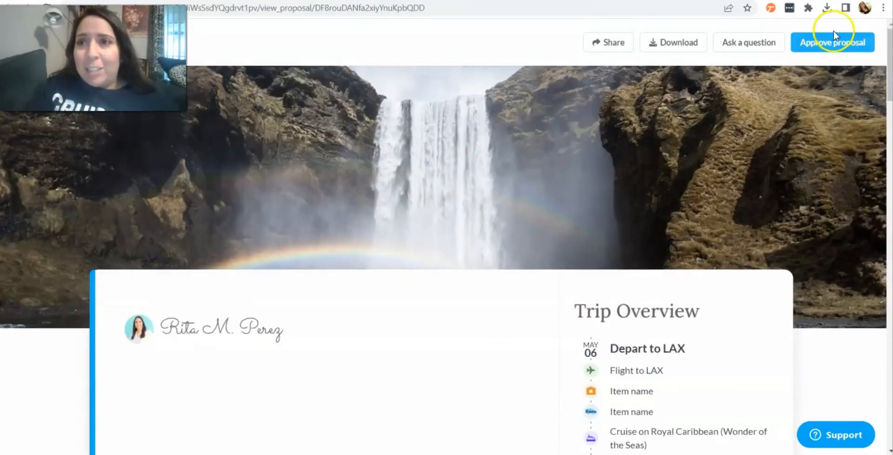
left_click(829, 41)
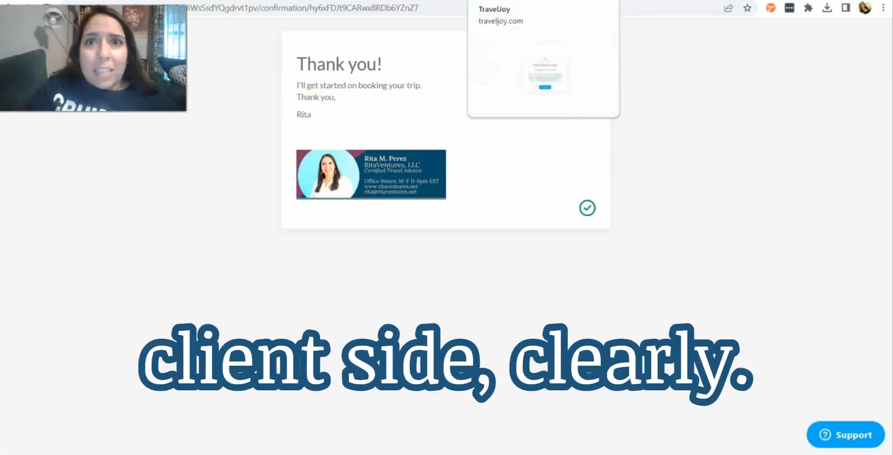
Step: Go back to the trip page and open the itinerary file's action menu under Files
left_click(493, 2)
left_click(435, 297)
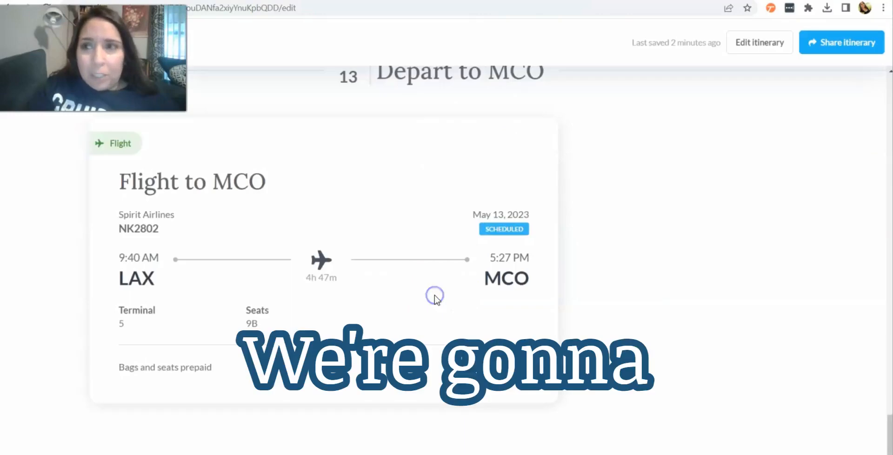
scroll(412, 180, "up", 5)
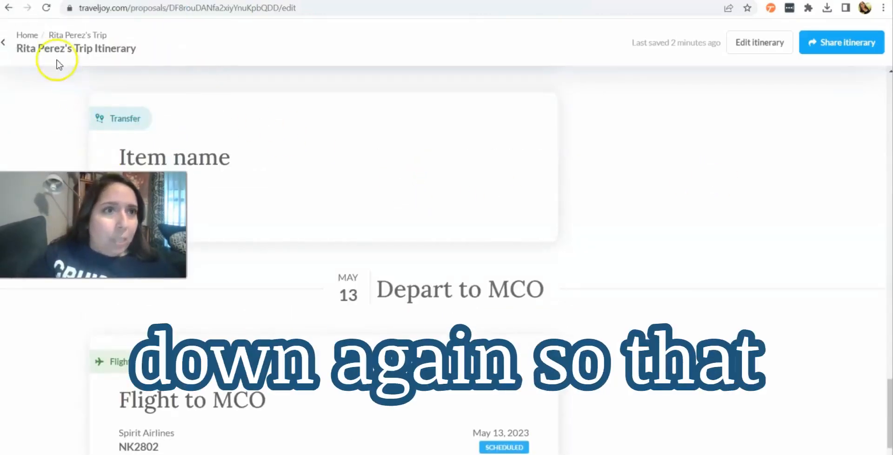
left_click(3, 42)
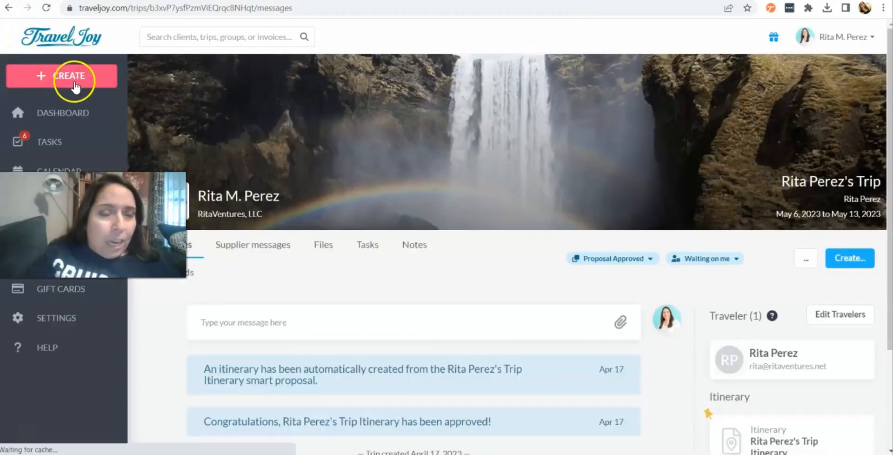
scroll(256, 316, "down", 3)
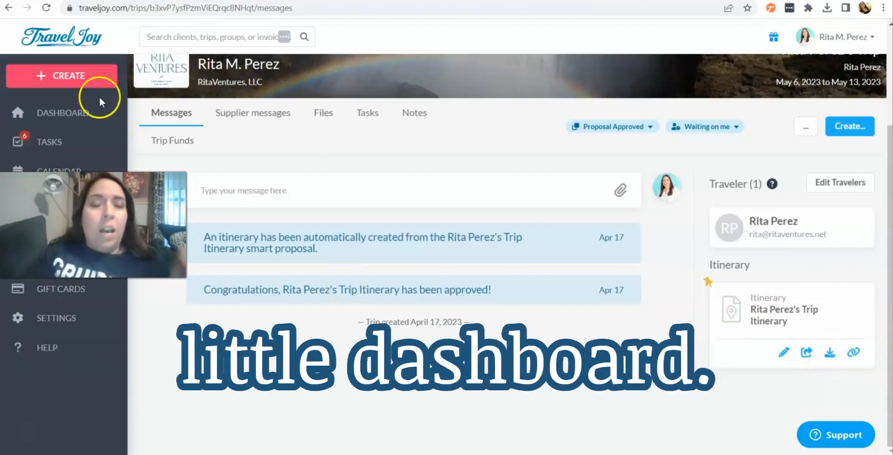
left_click(324, 114)
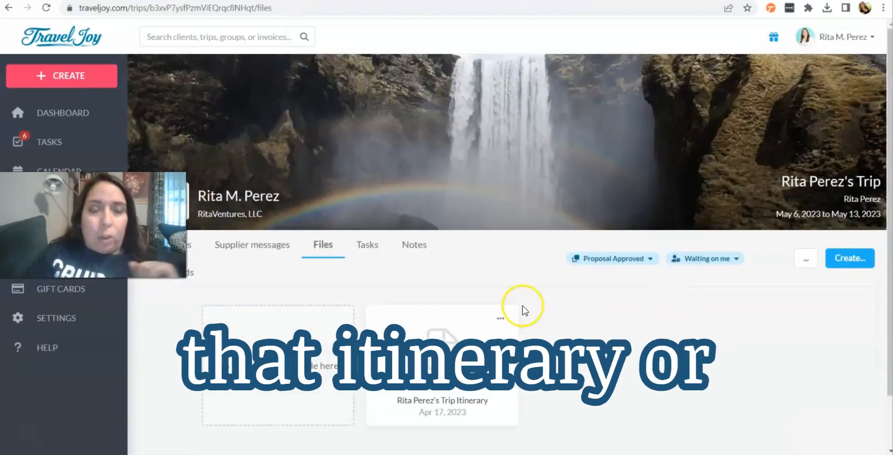
left_click(502, 320)
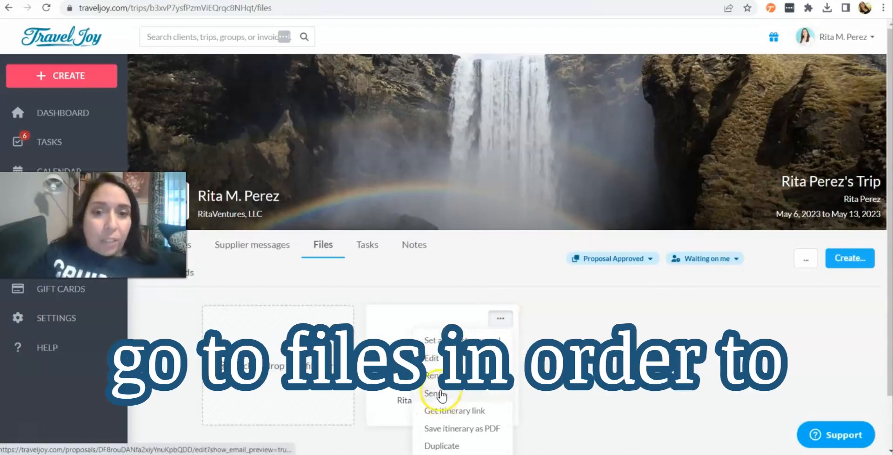
scroll(438, 411, "down", 1)
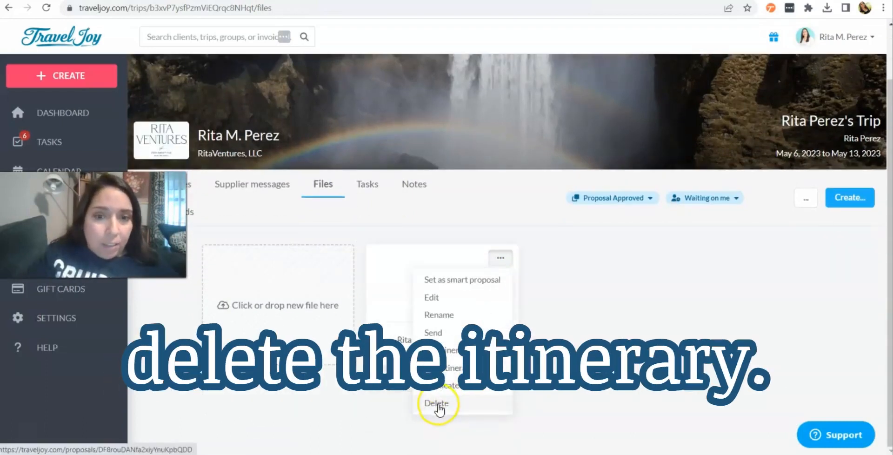
left_click(262, 417)
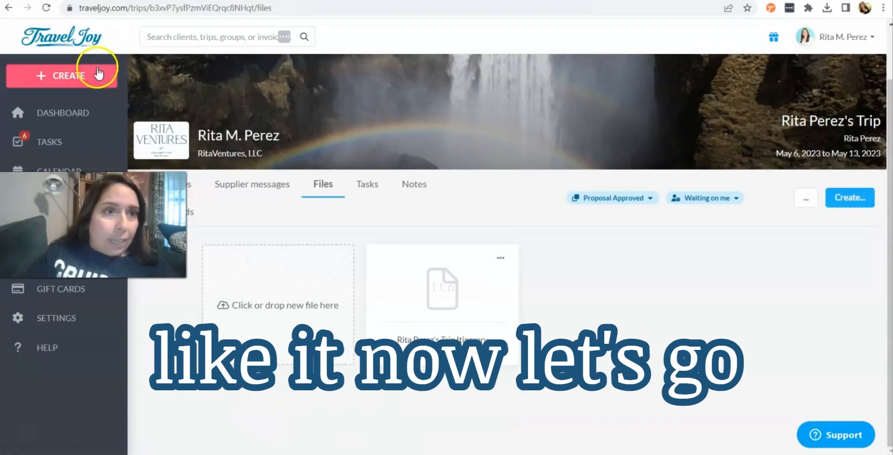
Step: Create a new group named Cancun Group running from May 6 to May 13, 2023
left_click(84, 76)
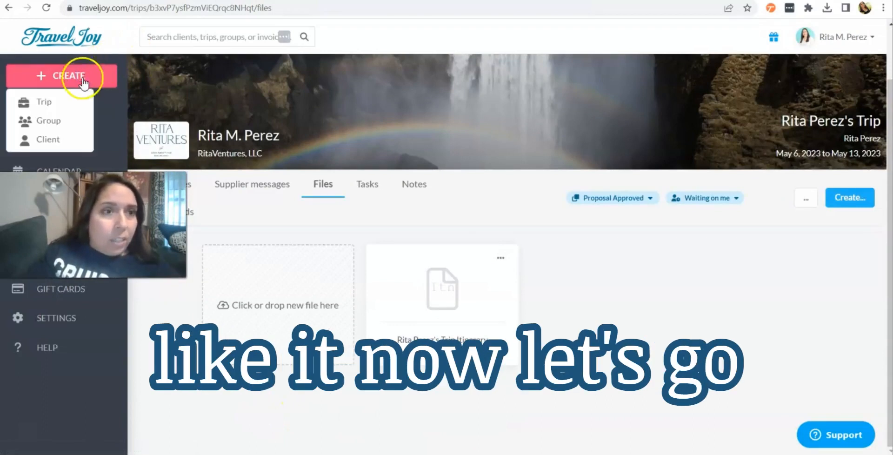
left_click(52, 120)
left_click(380, 308)
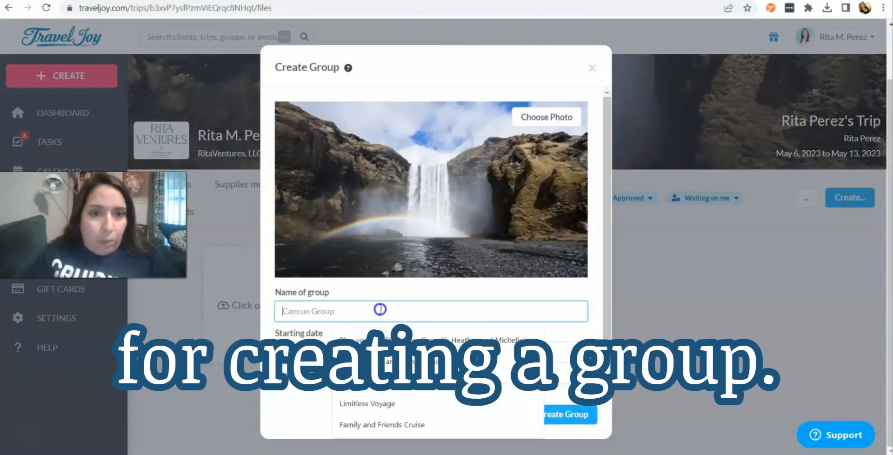
type("Cancun Group")
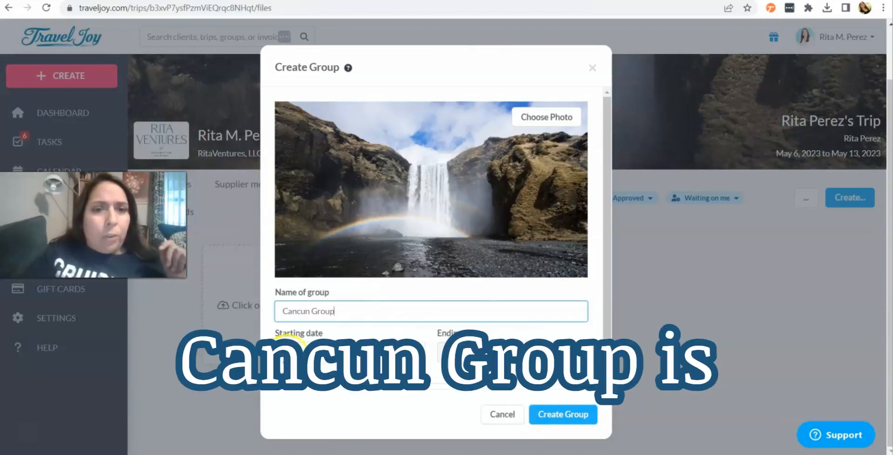
left_click(303, 349)
left_click(415, 204)
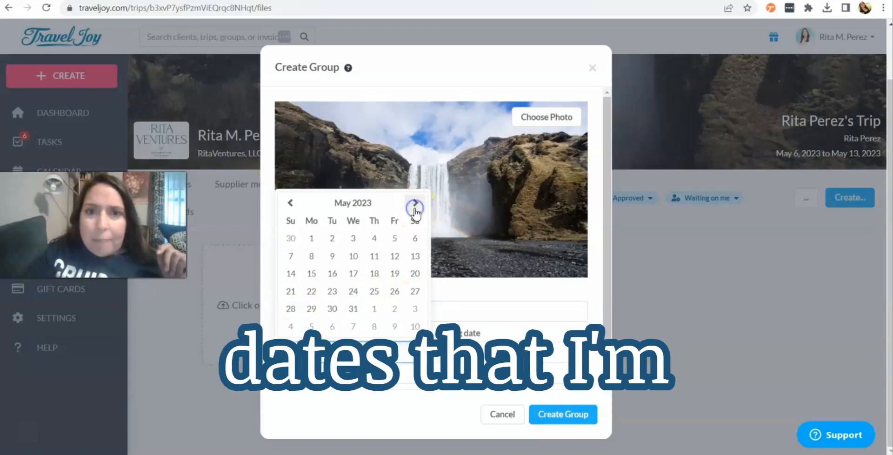
left_click(415, 235)
left_click(577, 256)
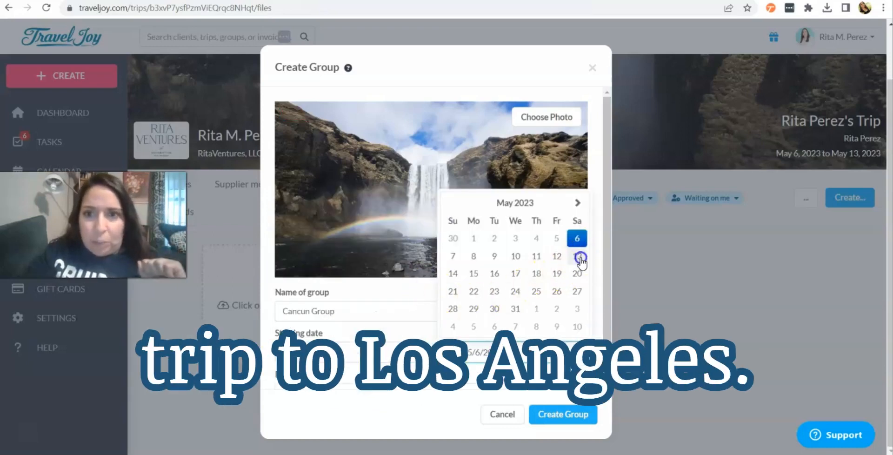
scroll(474, 298, "down", 1)
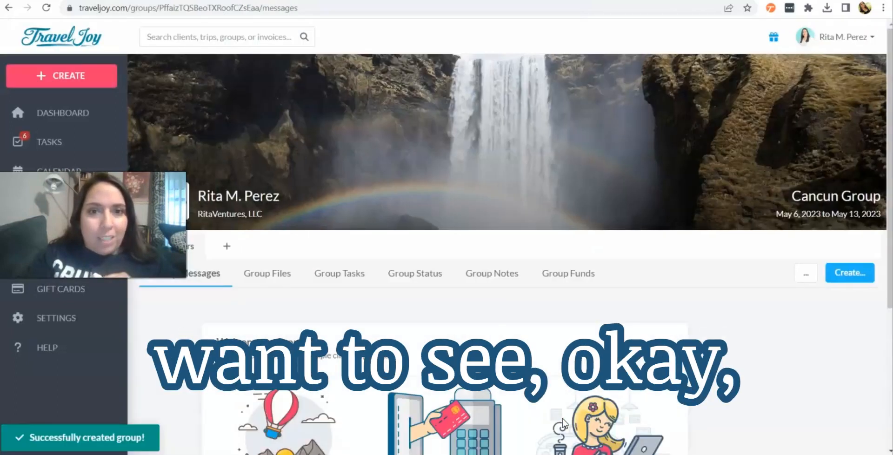
Step: Explore the new group's creation options, its settings menu and the Group Files section
scroll(512, 315, "down", 5)
scroll(511, 315, "up", 3)
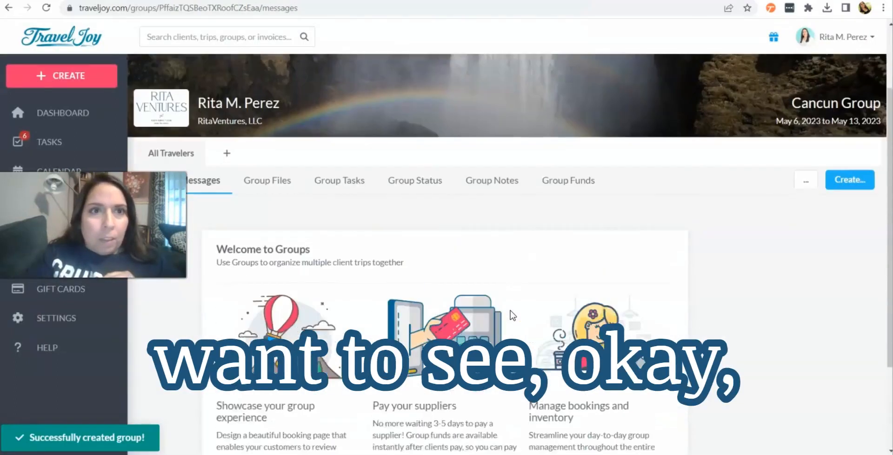
left_click(840, 200)
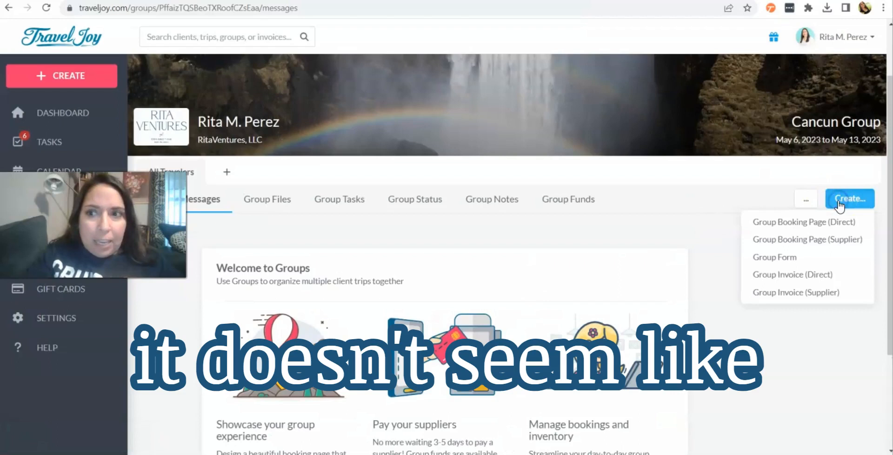
left_click(805, 202)
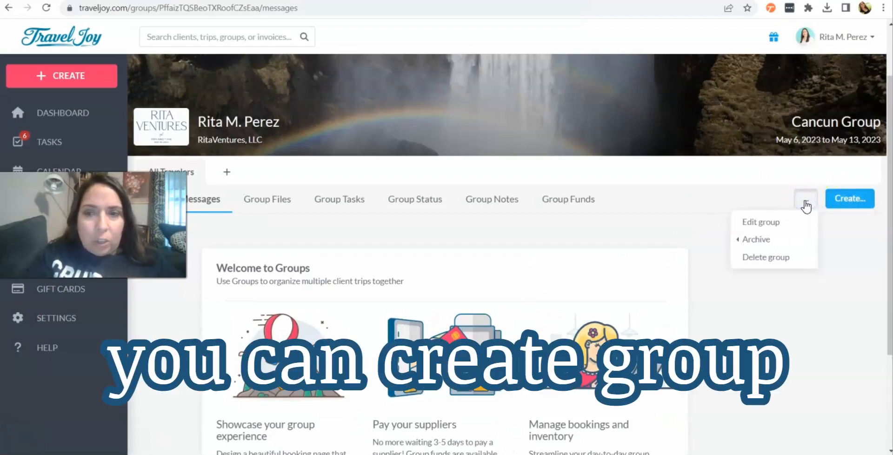
left_click(266, 203)
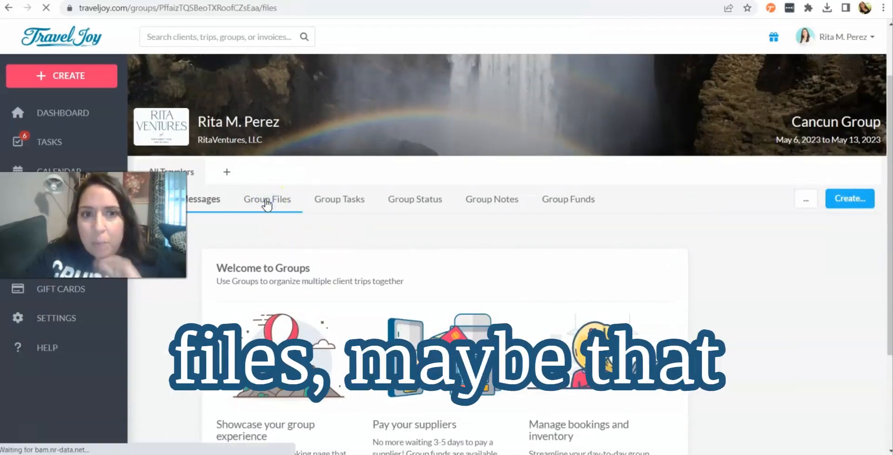
scroll(410, 338, "down", 1)
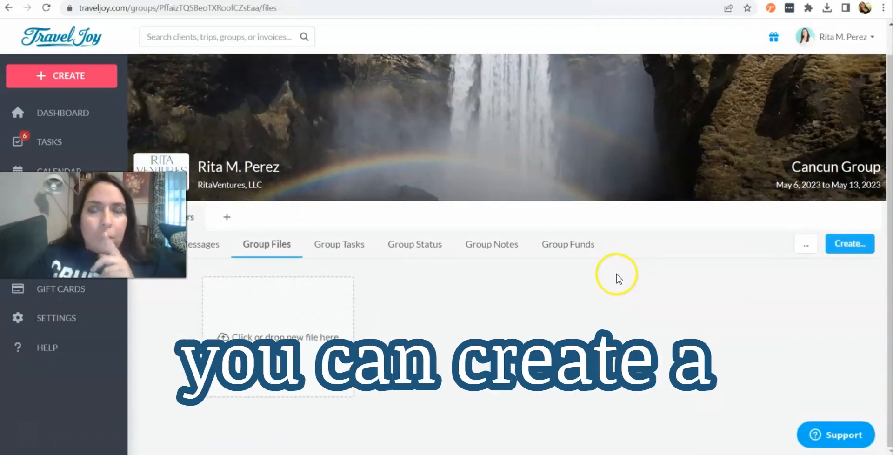
left_click(845, 247)
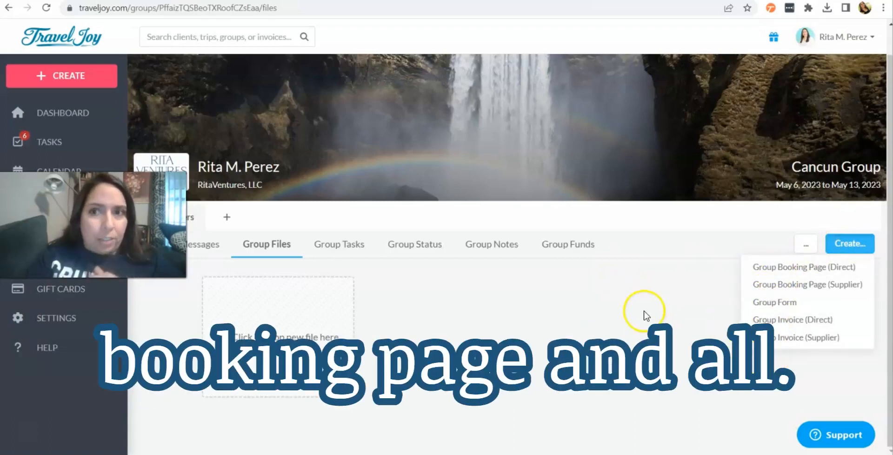
left_click(503, 333)
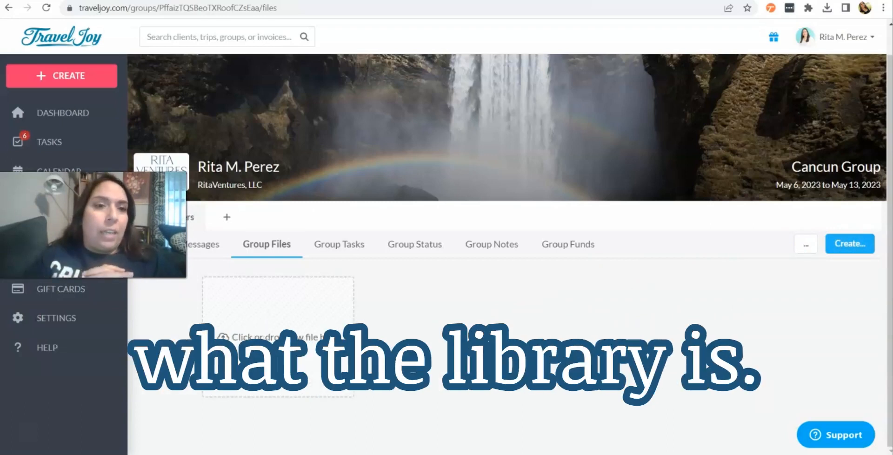
Step: Add a trip to the Cancun Group with the agent's own client record selected as traveler
left_click(233, 217)
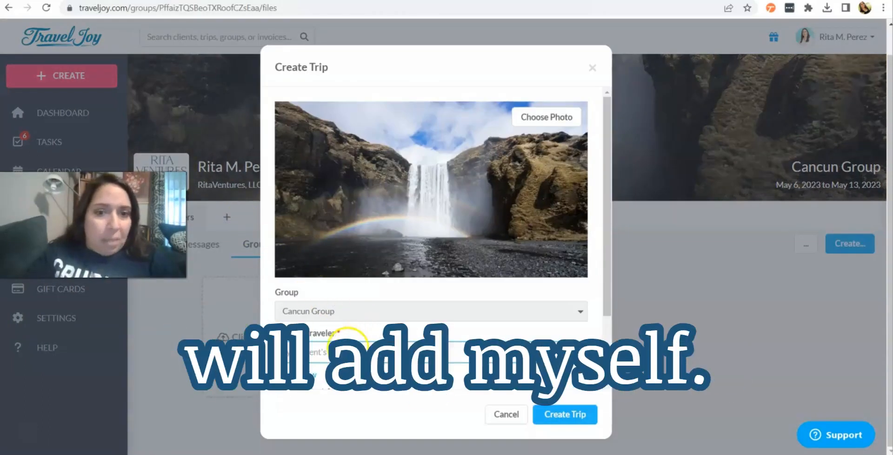
left_click(354, 348)
type("rita")
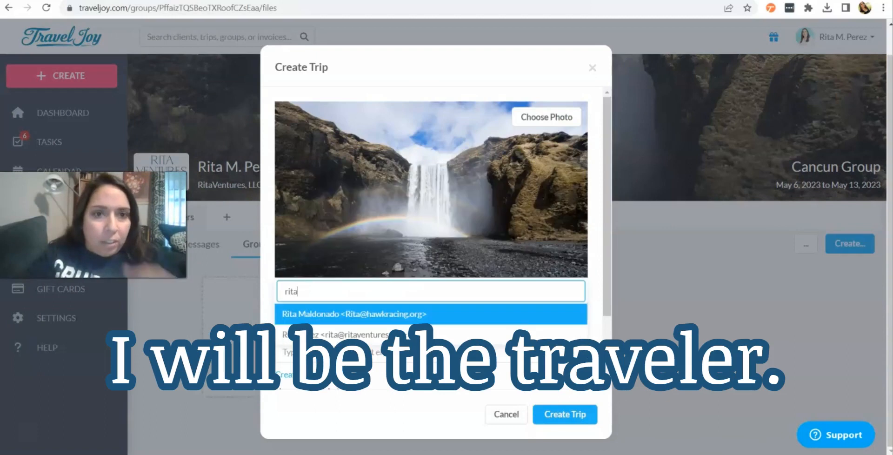
left_click(330, 333)
left_click(563, 413)
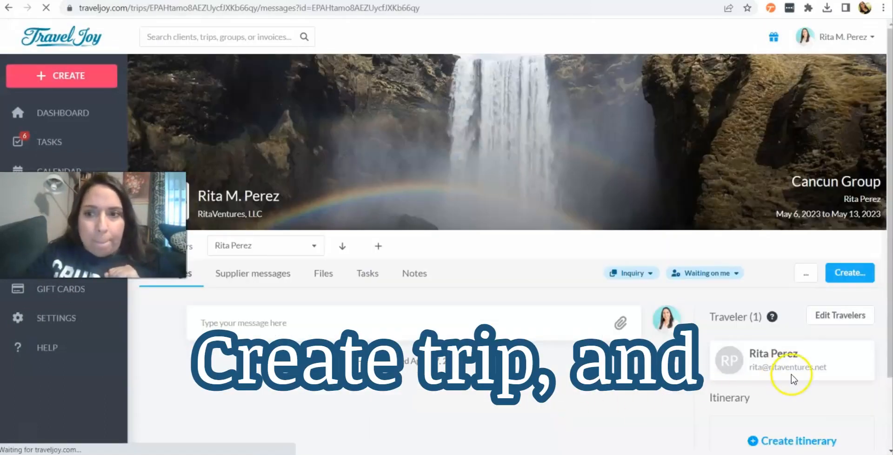
scroll(791, 374, "down", 2)
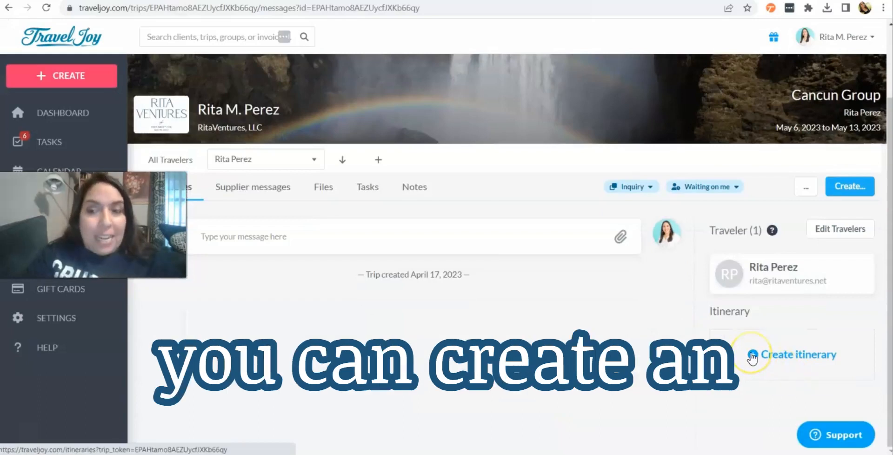